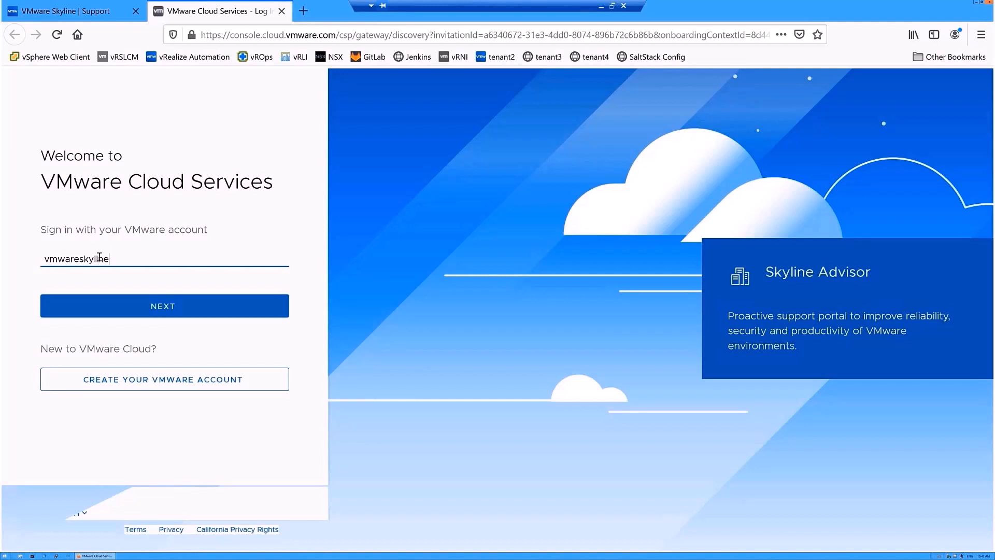
# - Sign in to VMware Cloud Services with the account e-mail to load the organization list
pyautogui.click(126, 307)
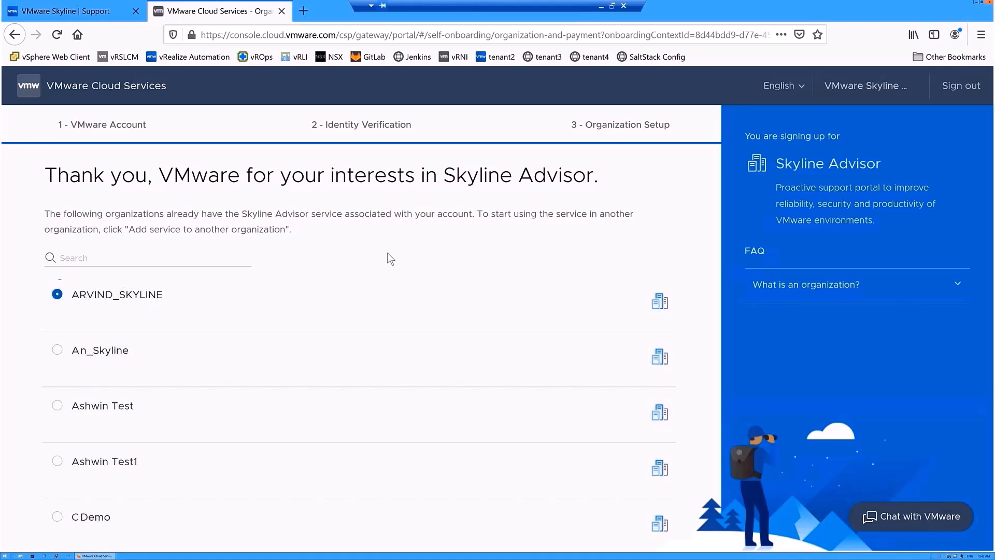
# - Create a new organization named Advisor-Pro-Automation, accept the Terms of Service, and complete sign-up
pyautogui.scroll(-8, 226, 525)
pyautogui.click(226, 523)
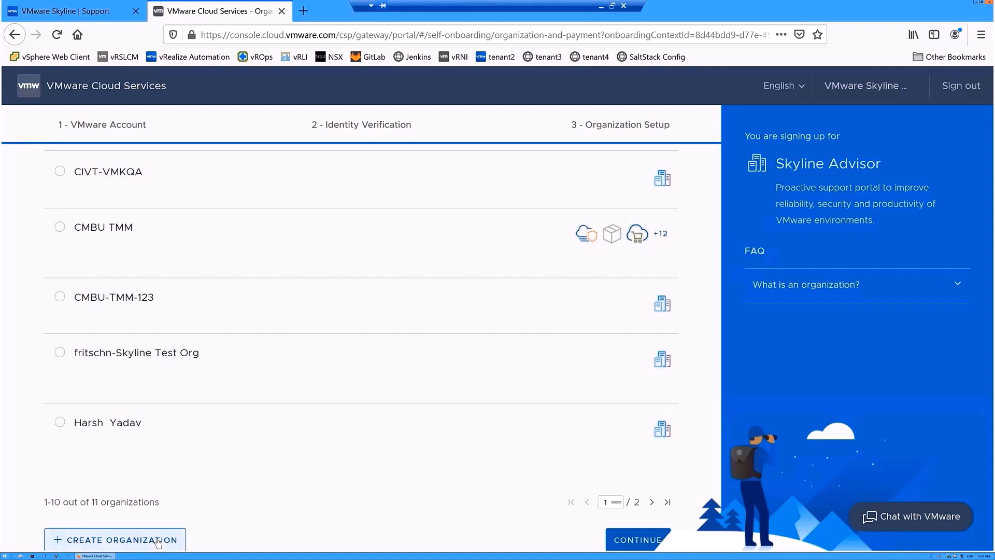
pyautogui.click(158, 540)
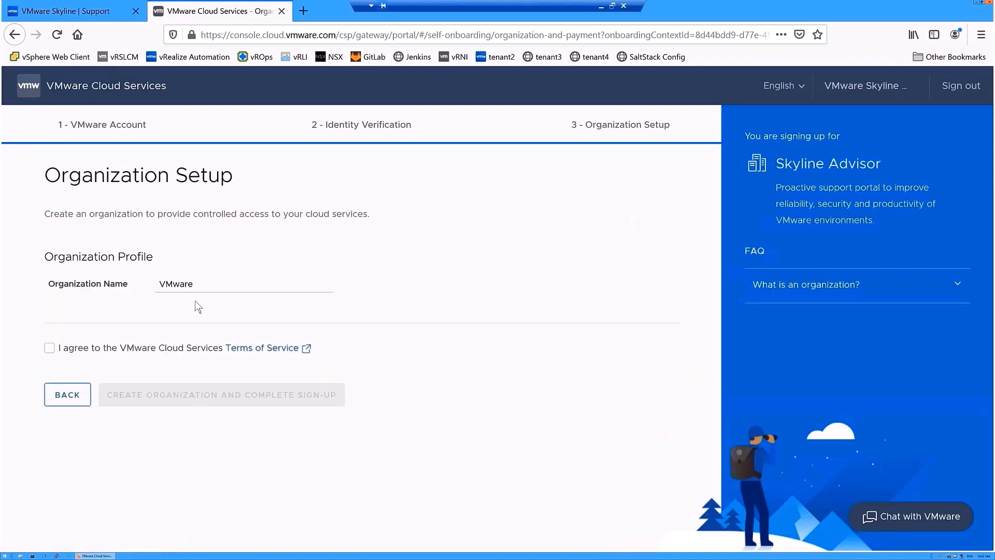
pyautogui.moveTo(200, 285); pyautogui.dragTo(143, 277)
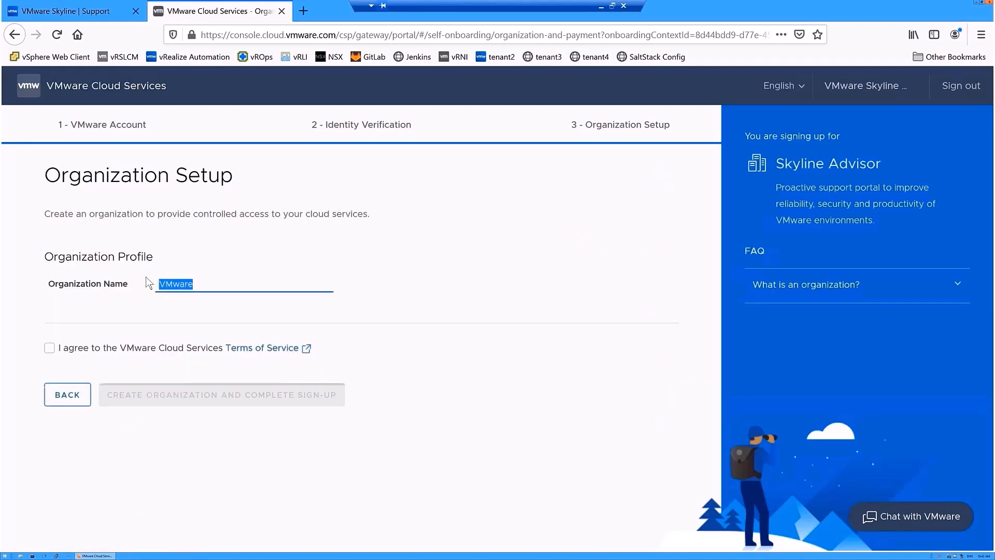
pyautogui.write('Advisor-Pro-Automation')
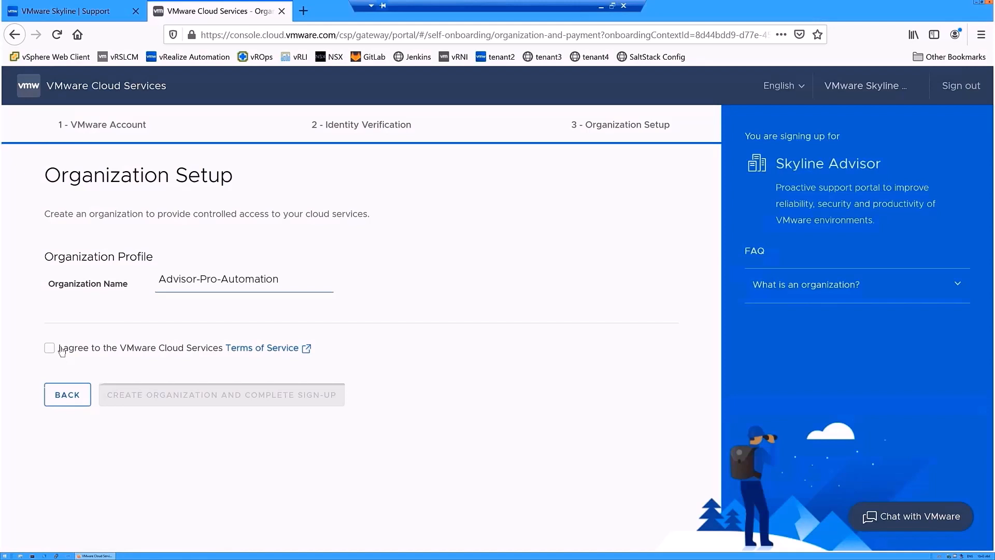
pyautogui.click(49, 347)
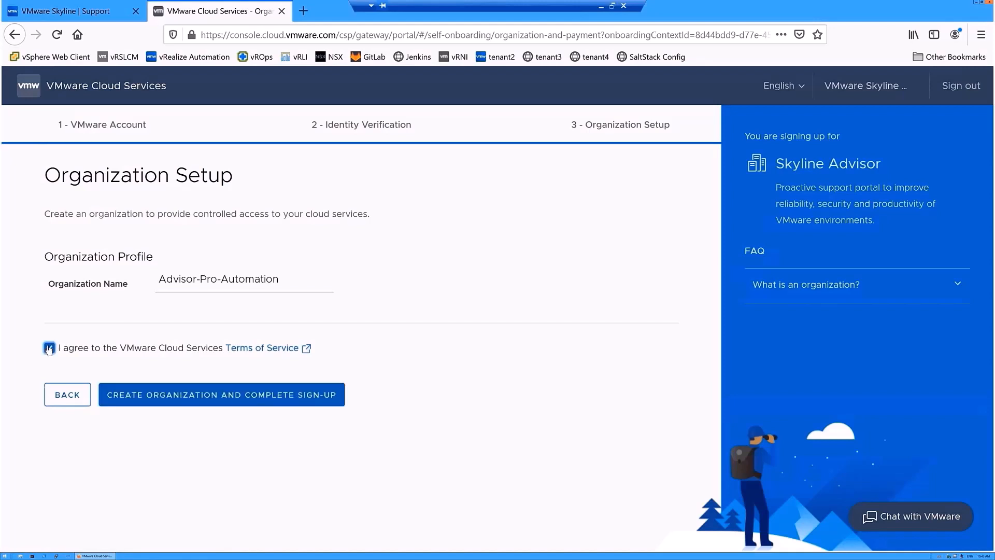
pyautogui.click(165, 397)
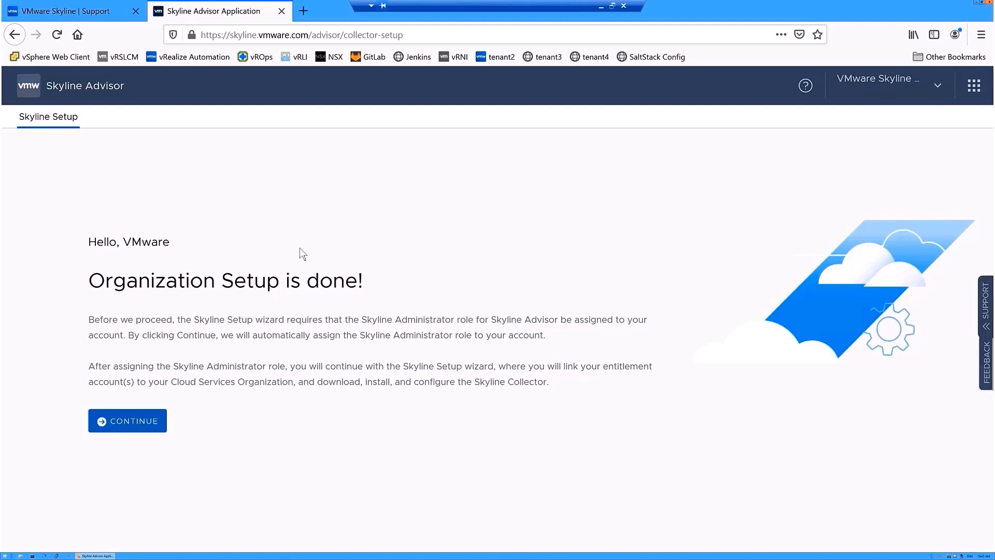
# - Accept the Skyline Administrator role, confirm the entitlement account is Linked, and proceed to Collector Setup
pyautogui.click(136, 423)
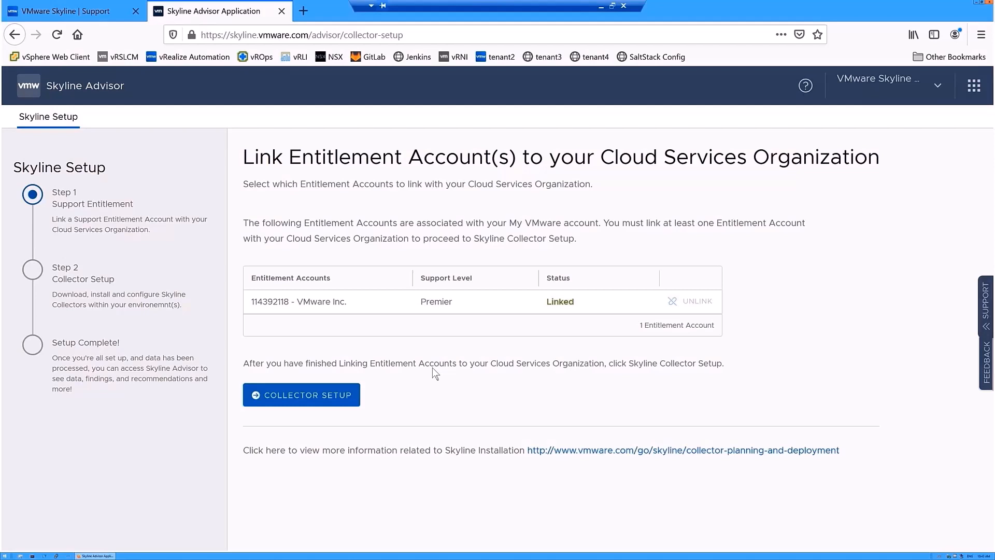
pyautogui.click(318, 397)
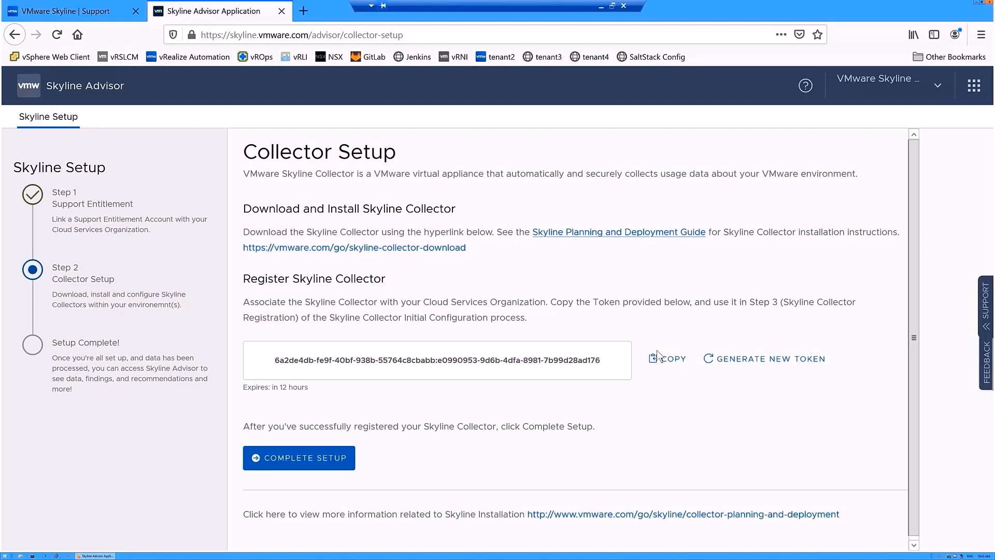
# - Copy the Skyline Collector registration token from the Collector Setup page
pyautogui.click(667, 365)
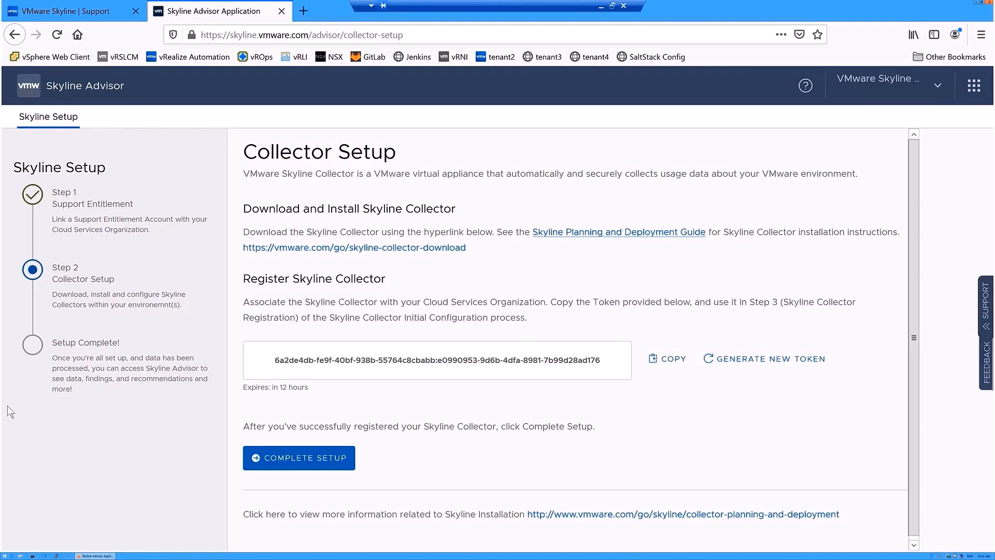
pyautogui.click(5, 556)
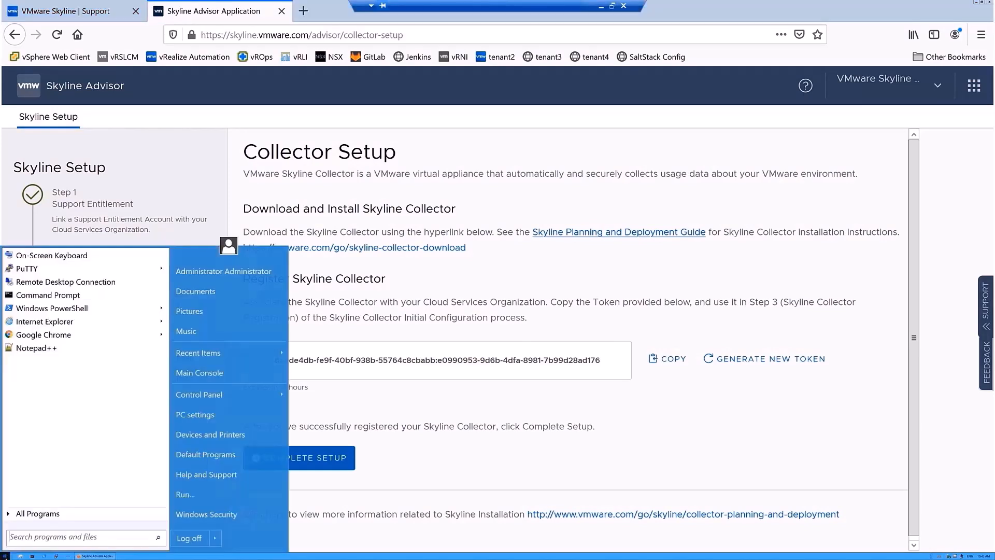
# - Paste the registration token into a new Notepad++ document saved as License-Key-Collector.txt
pyautogui.click(35, 349)
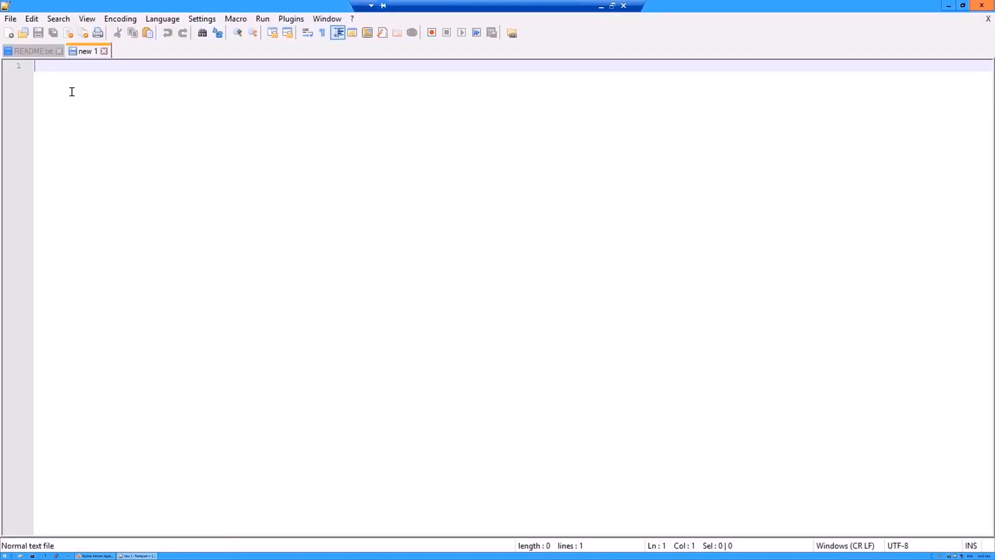
pyautogui.hotkey('ctrl', 'v')
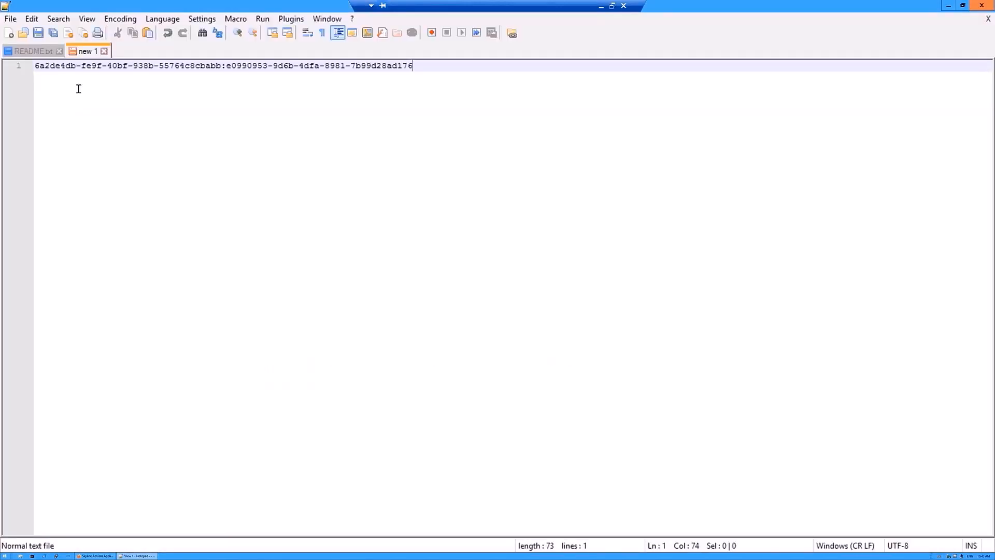
pyautogui.click(11, 19)
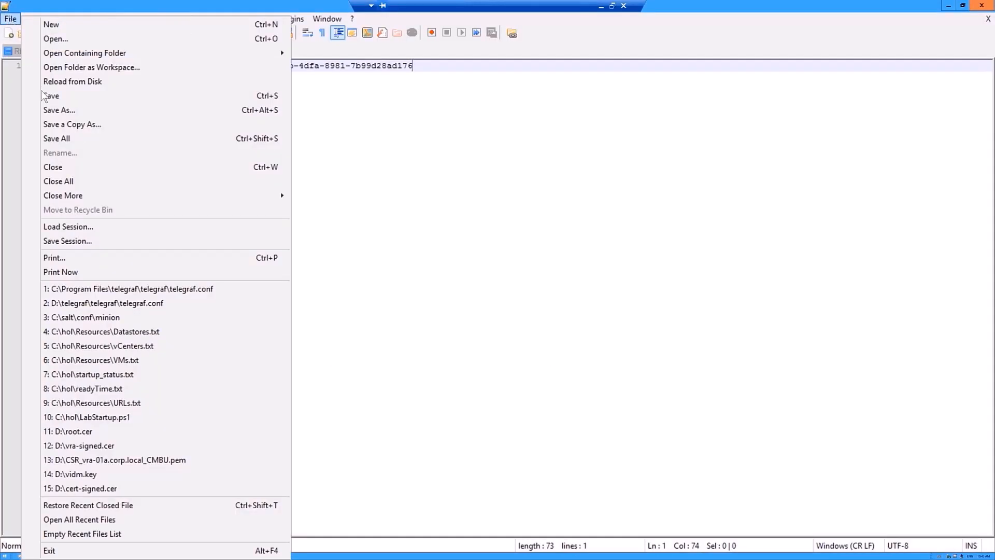
pyautogui.click(49, 111)
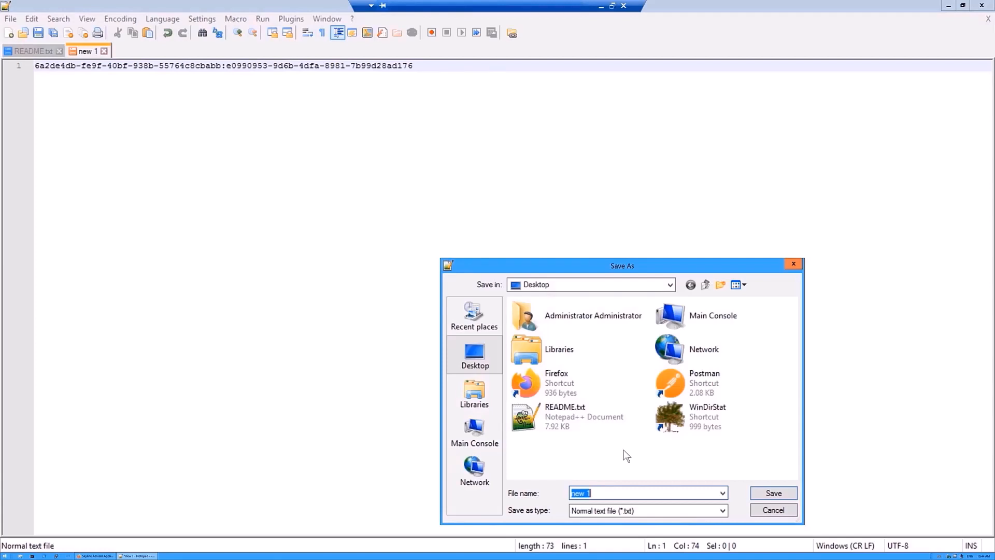
pyautogui.write('License-Key-Collector')
pyautogui.click(771, 491)
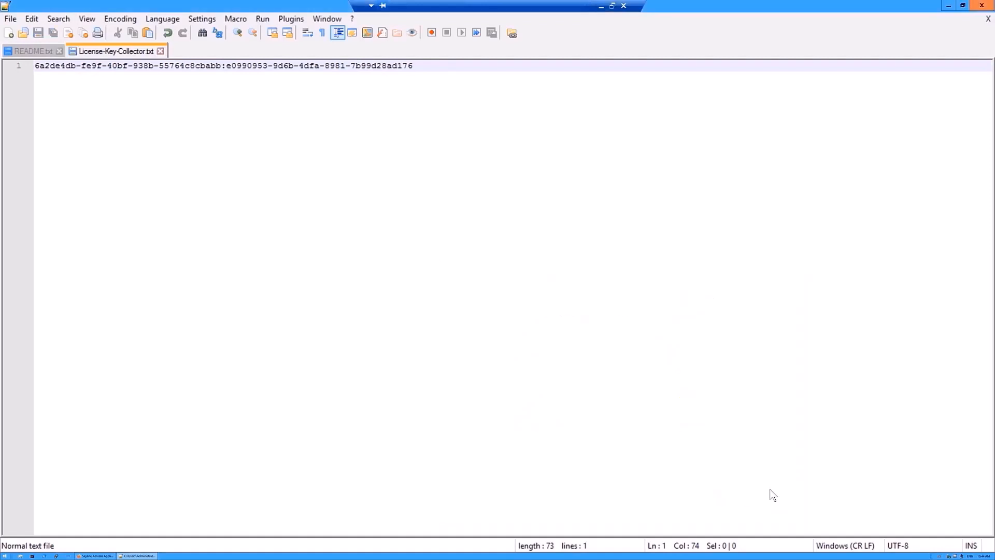
# - Download the 554.48 MB VMware Skyline Collector OVA file from Customer Connect
pyautogui.click(948, 5)
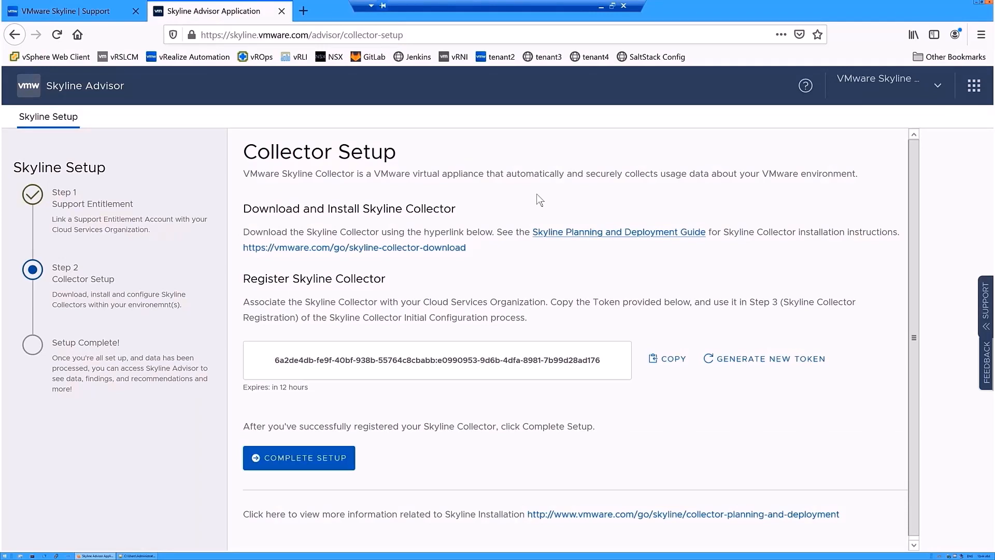
pyautogui.click(435, 248)
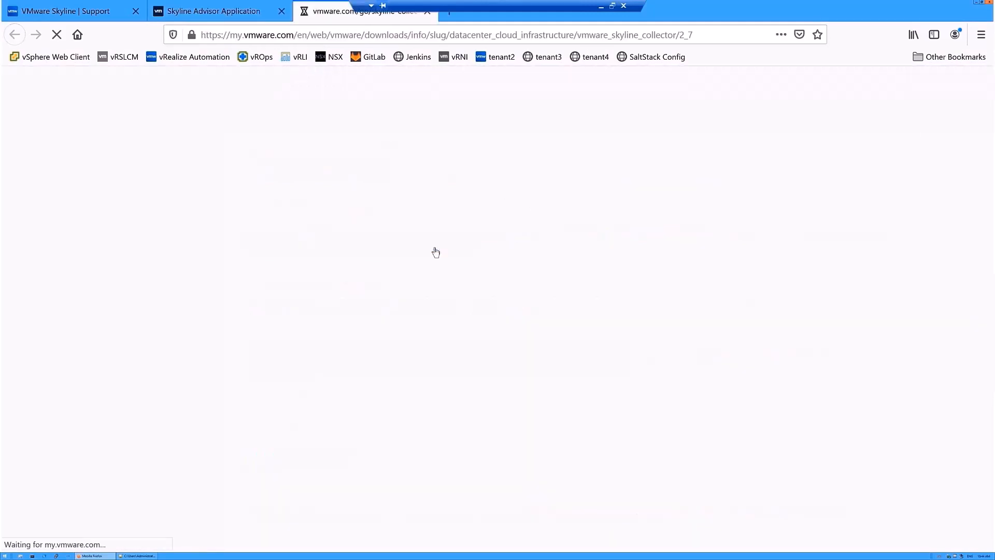
pyautogui.click(310, 246)
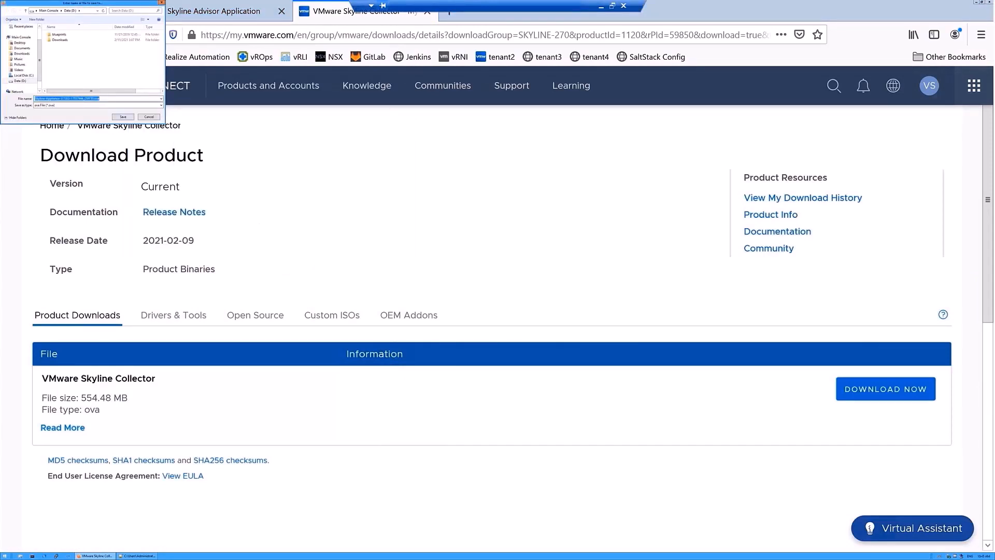
pyautogui.click(126, 117)
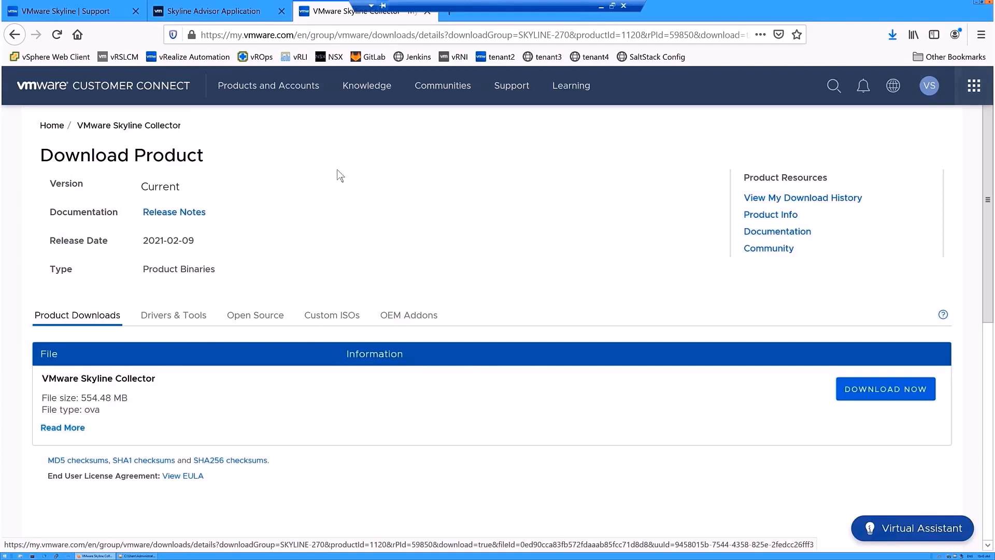
# - Close the download tab and log in to the vSphere Client
pyautogui.hotkey('ctrl', 'w')
pyautogui.click(49, 57)
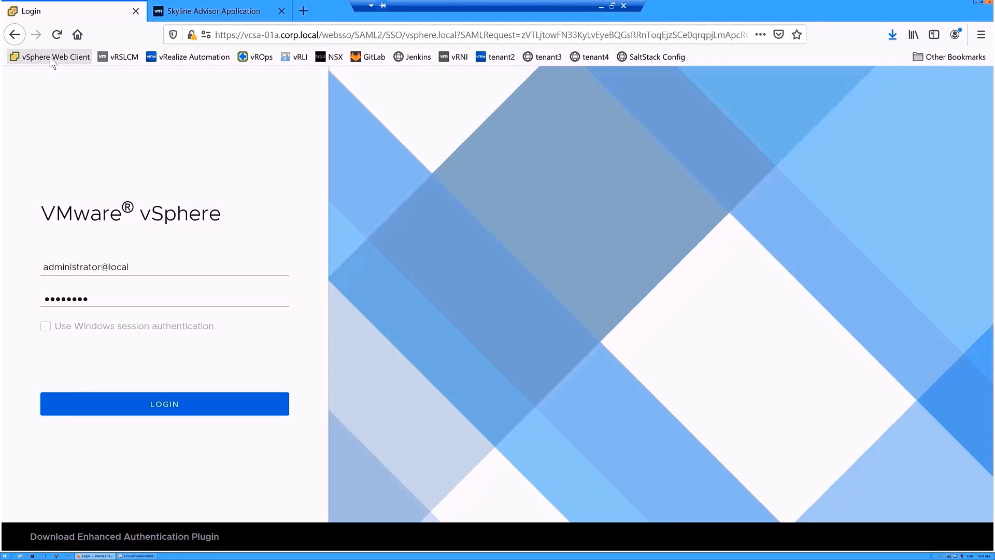
pyautogui.click(132, 407)
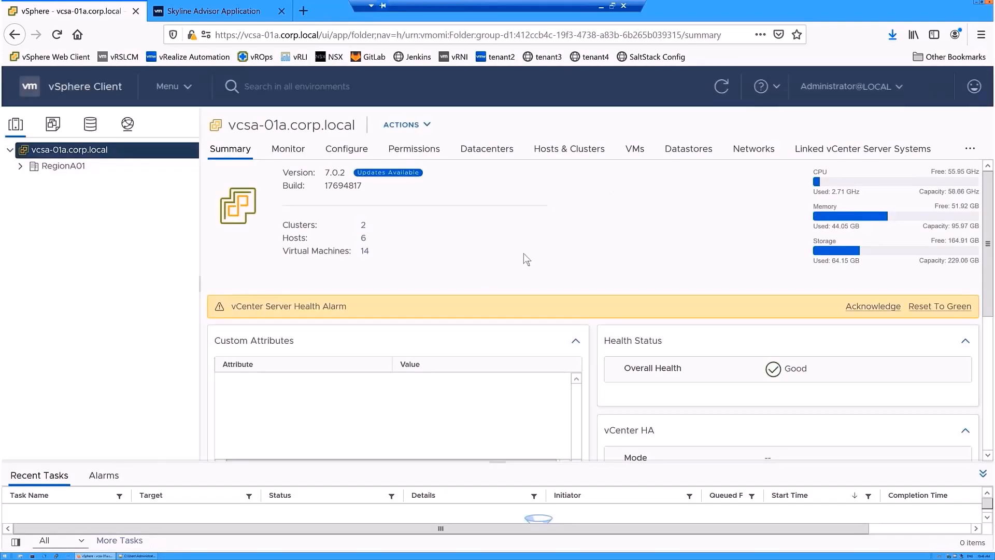
# - Open the RegionA01-COMP01 cluster summary and browse the RegionA01 clusters' hosts and VMs
pyautogui.click(20, 166)
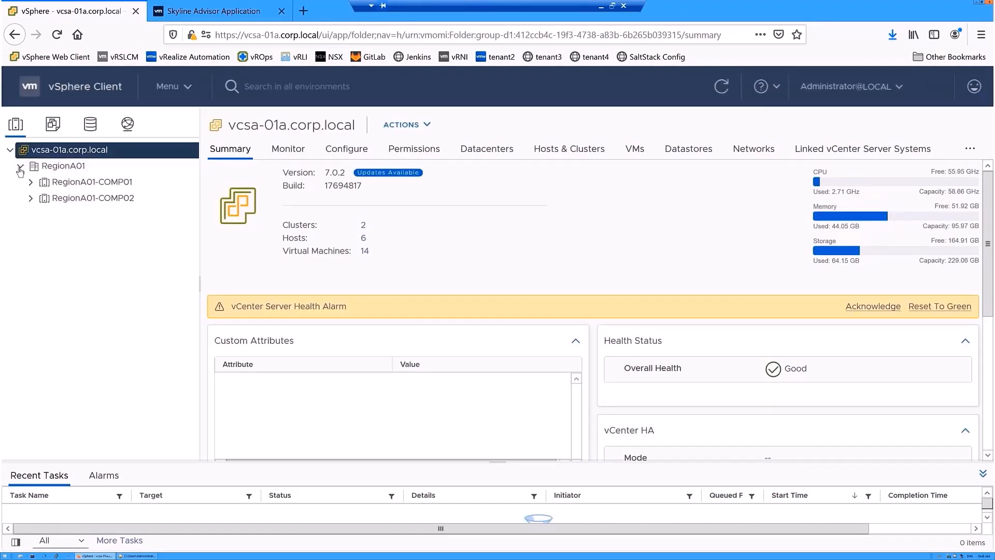
pyautogui.click(83, 184)
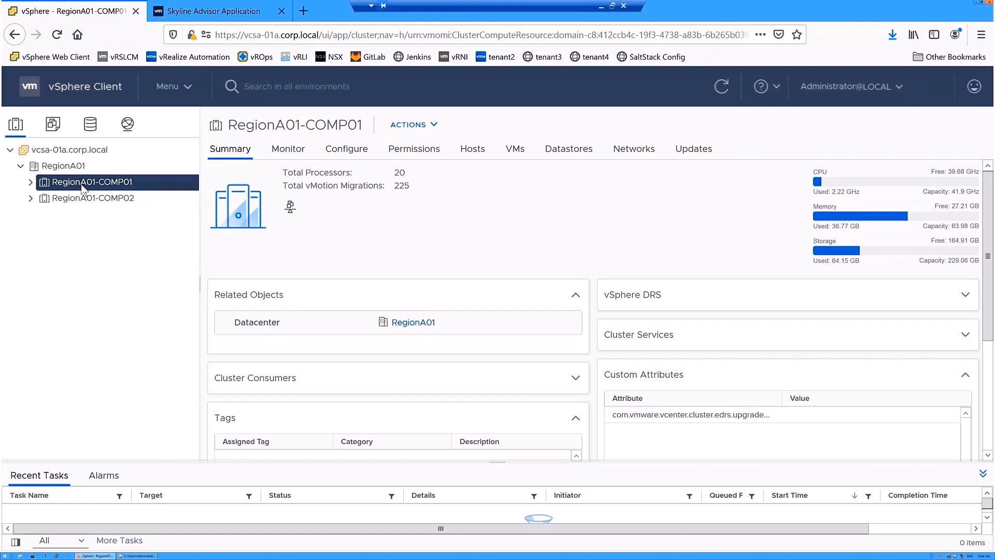
pyautogui.click(30, 182)
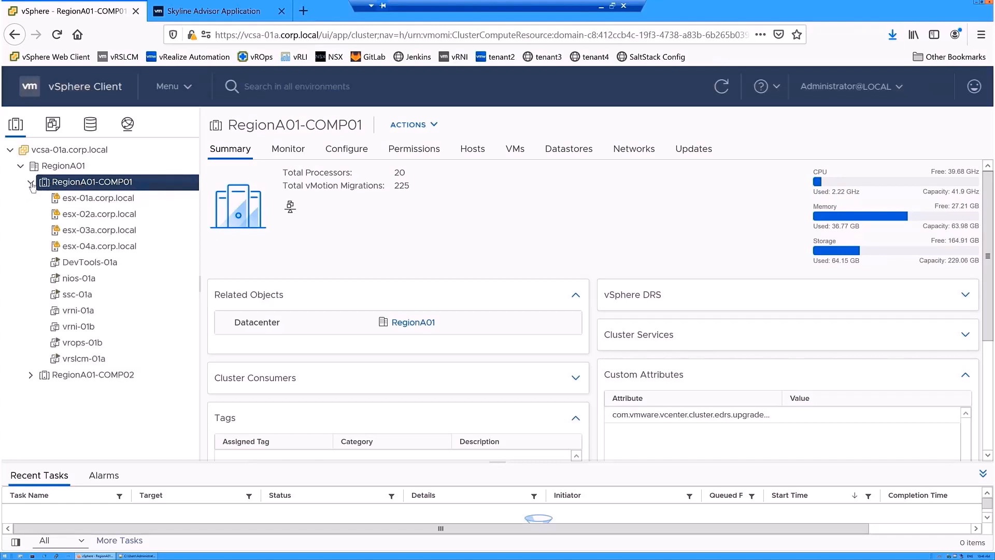
pyautogui.click(30, 375)
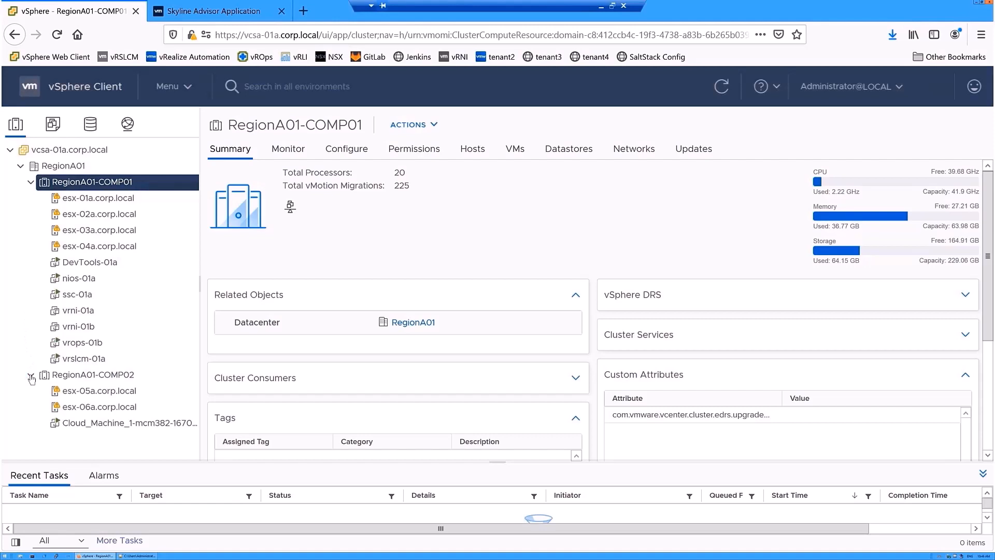
pyautogui.click(30, 375)
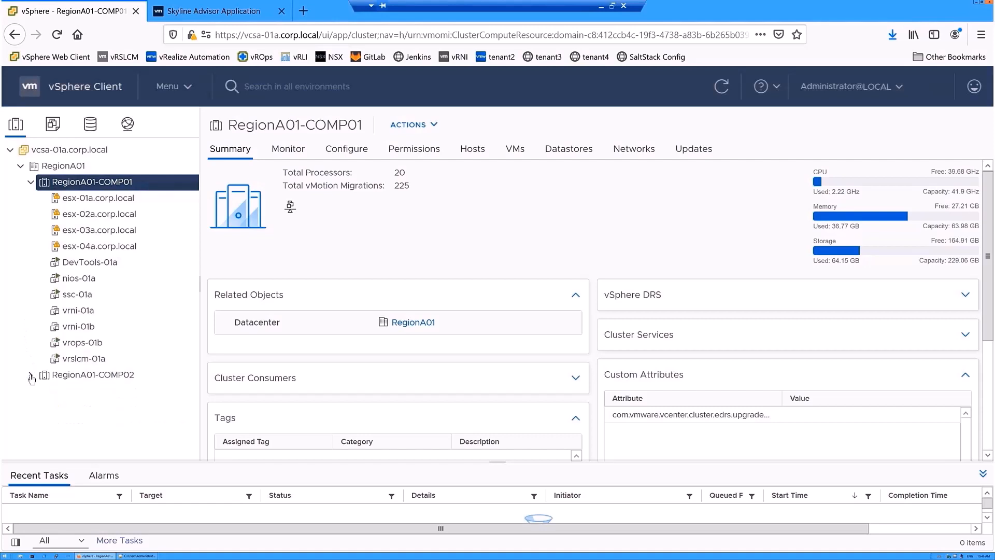
pyautogui.click(30, 181)
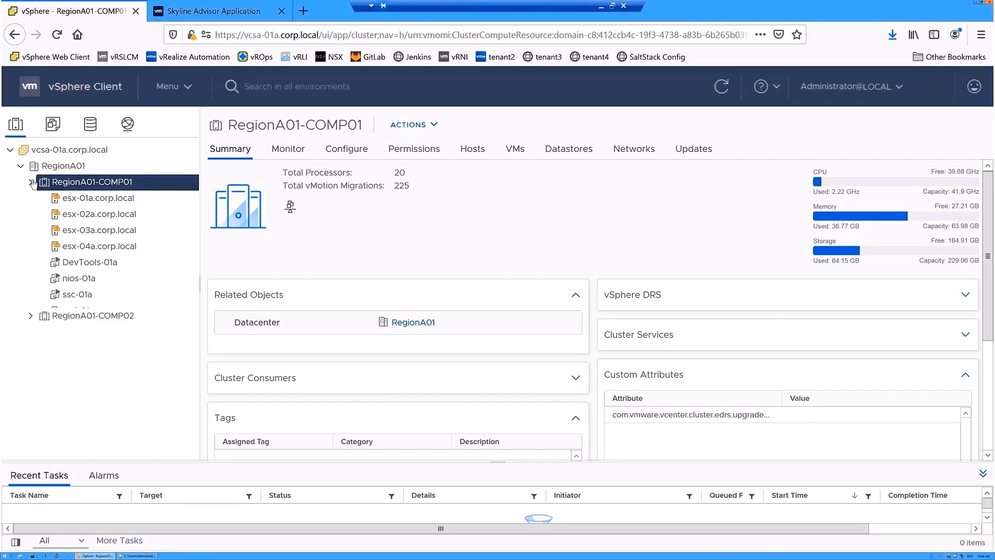
# - Deploy Skyline-Appliance-2.7.0.0-17557444_OVF10.ova to RegionA01-COMP01 as VM Skyline-Collector-Service
pyautogui.rightClick(149, 187)
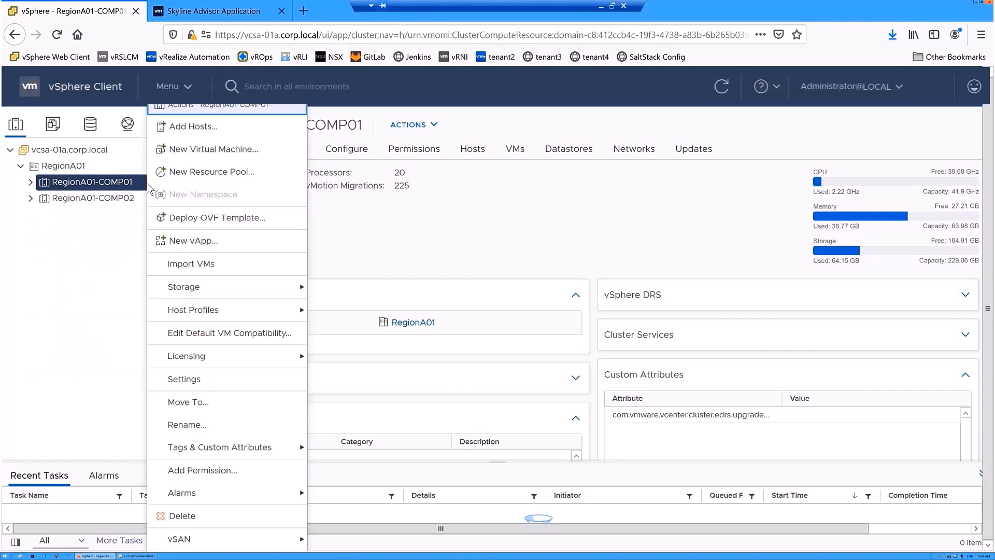
pyautogui.click(192, 219)
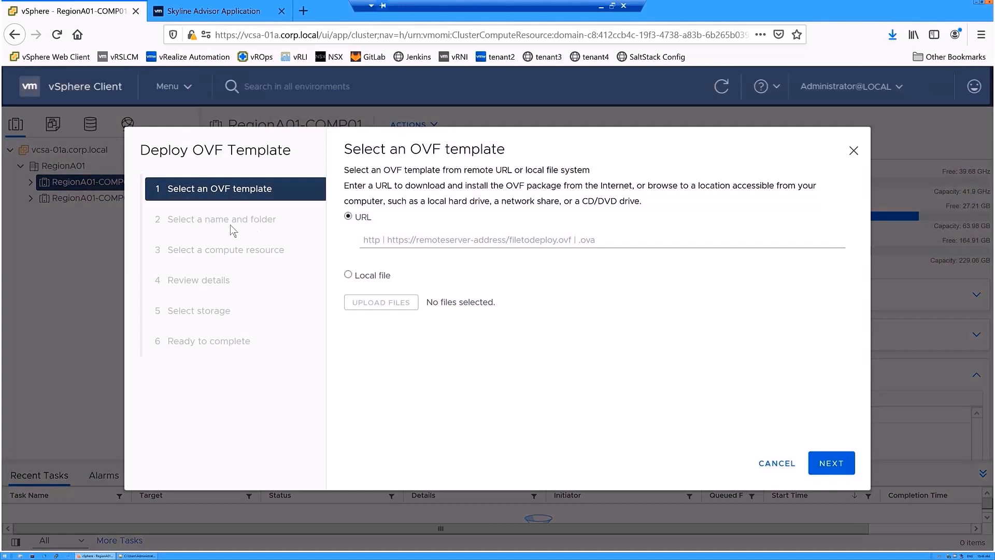
pyautogui.click(348, 274)
pyautogui.click(407, 304)
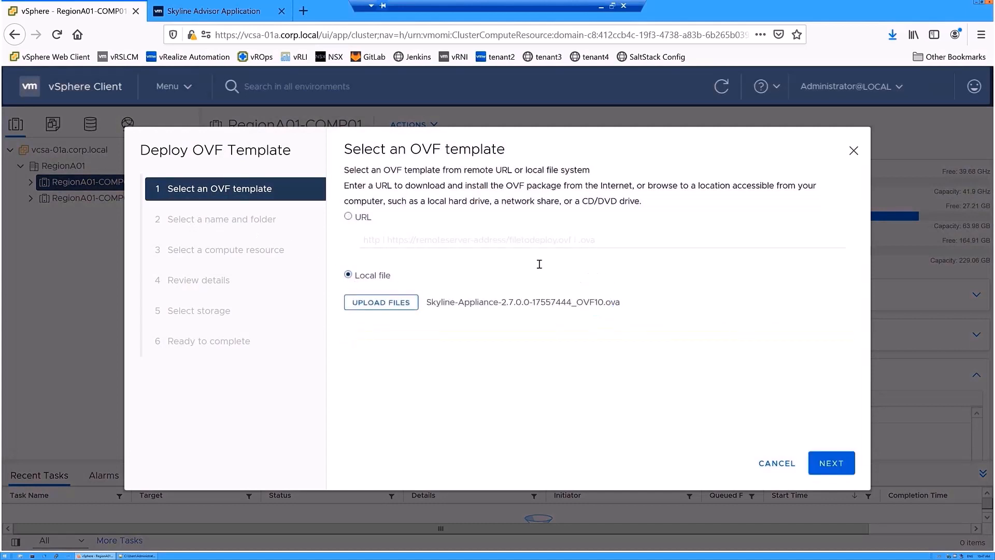
pyautogui.click(831, 463)
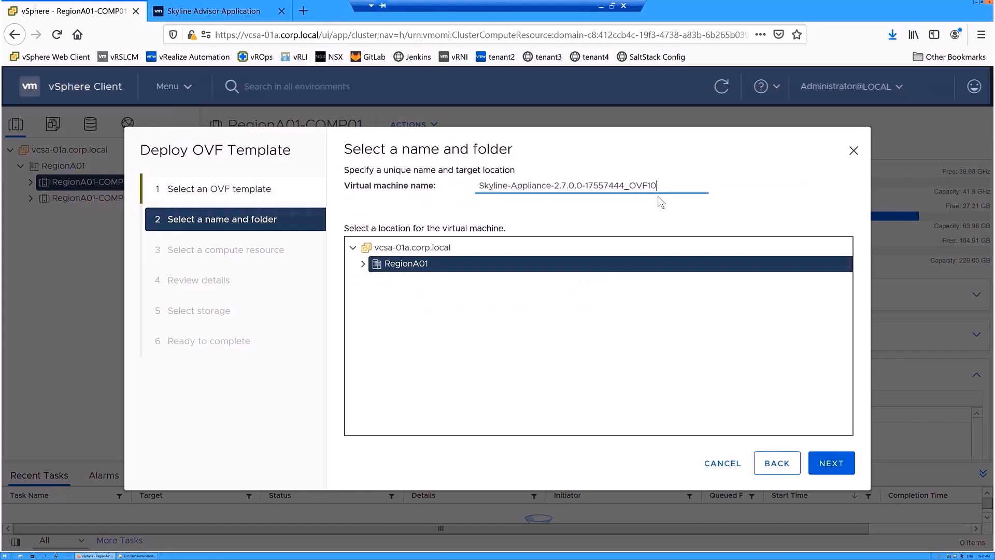
pyautogui.moveTo(657, 186); pyautogui.dragTo(519, 183)
pyautogui.write('Collector')
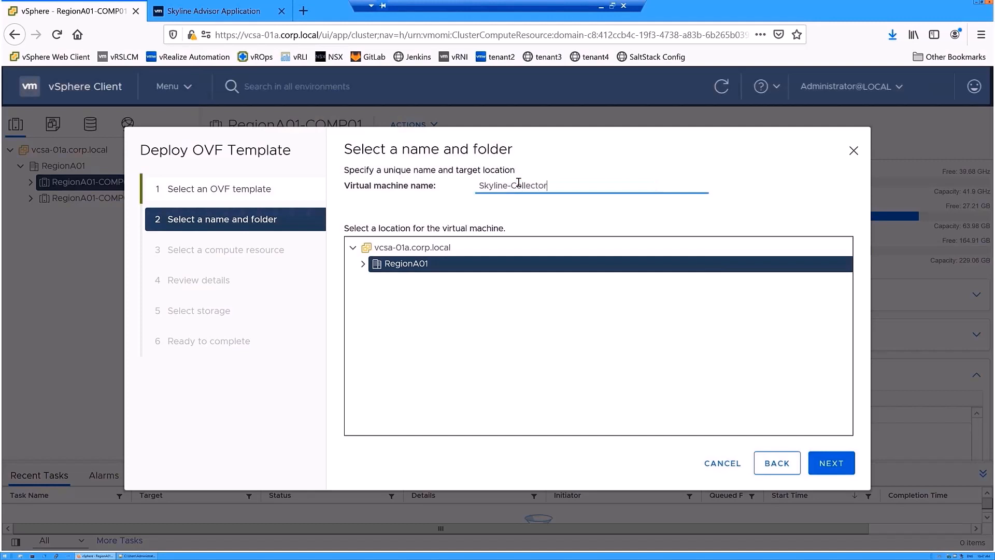
pyautogui.write('-Service')
# - Target compute resource RegionA01-COMP01, review the template details, and accept all license agreements
pyautogui.click(833, 464)
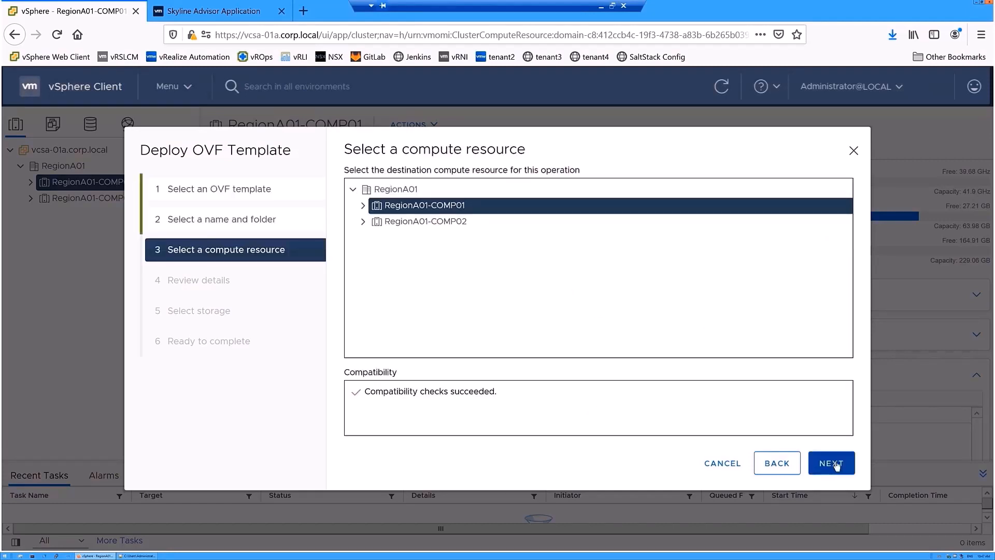
pyautogui.click(836, 464)
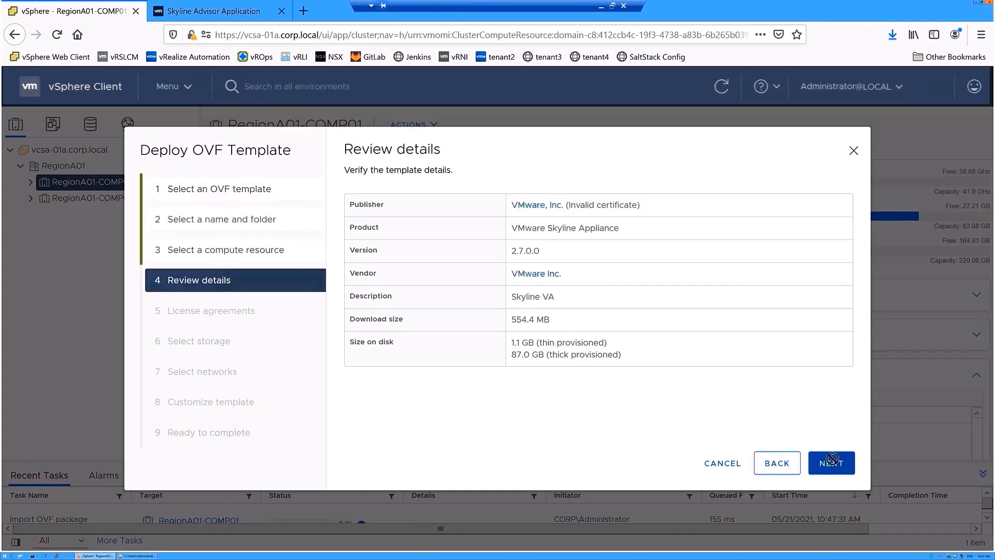
pyautogui.click(832, 460)
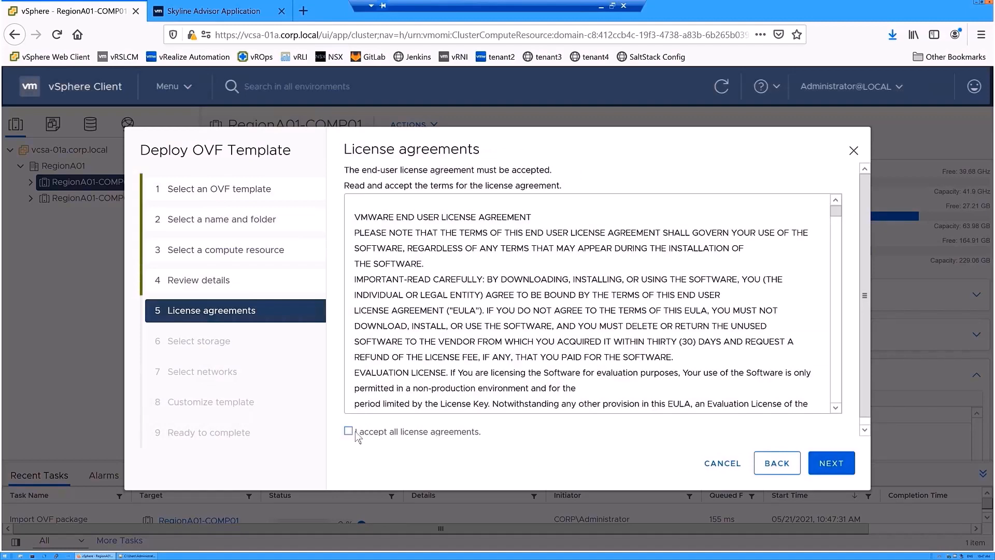
pyautogui.click(350, 432)
pyautogui.click(840, 470)
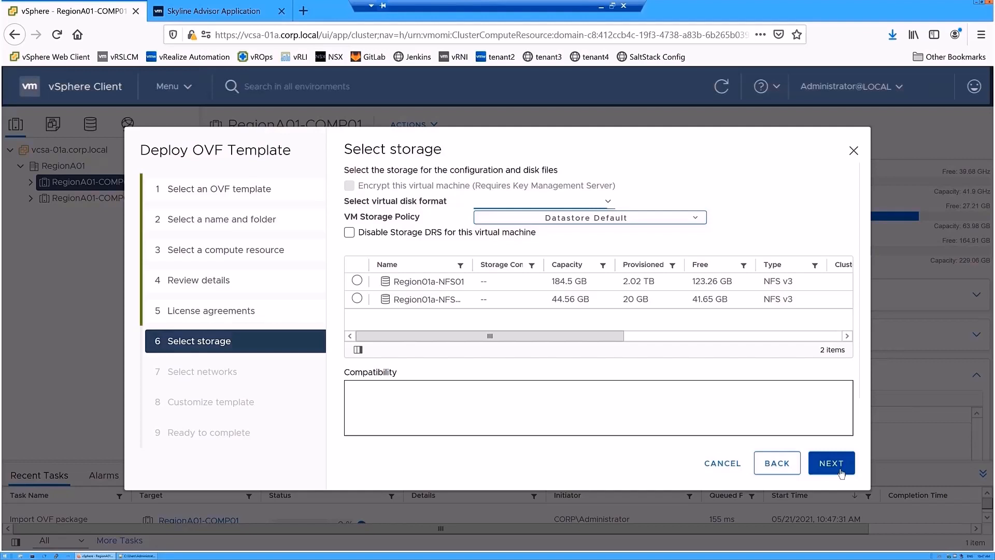
# - Use Thin Provision disks on datastore Region01a-NFS01 and keep IPv4 for the ESXi-Management network
pyautogui.click(831, 463)
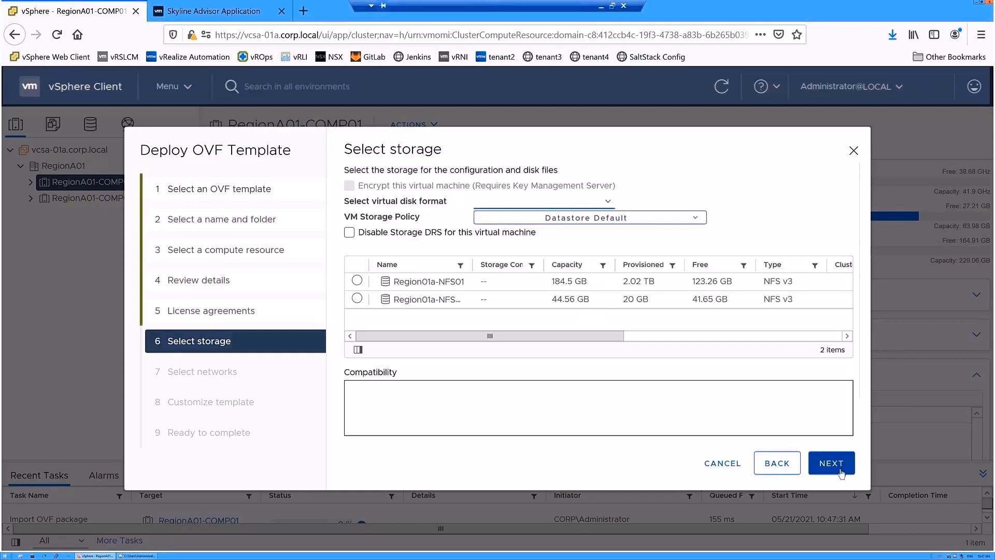
pyautogui.click(608, 202)
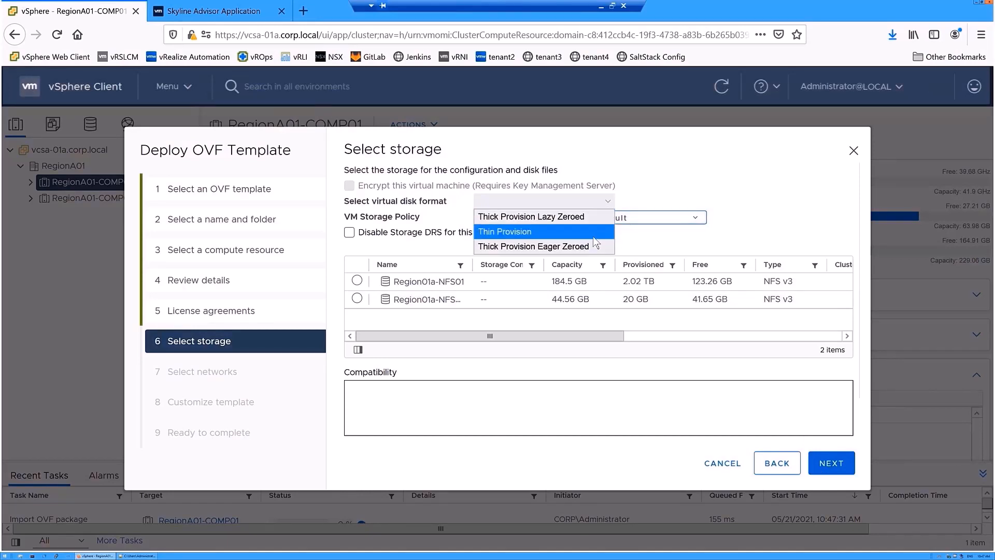
pyautogui.click(593, 236)
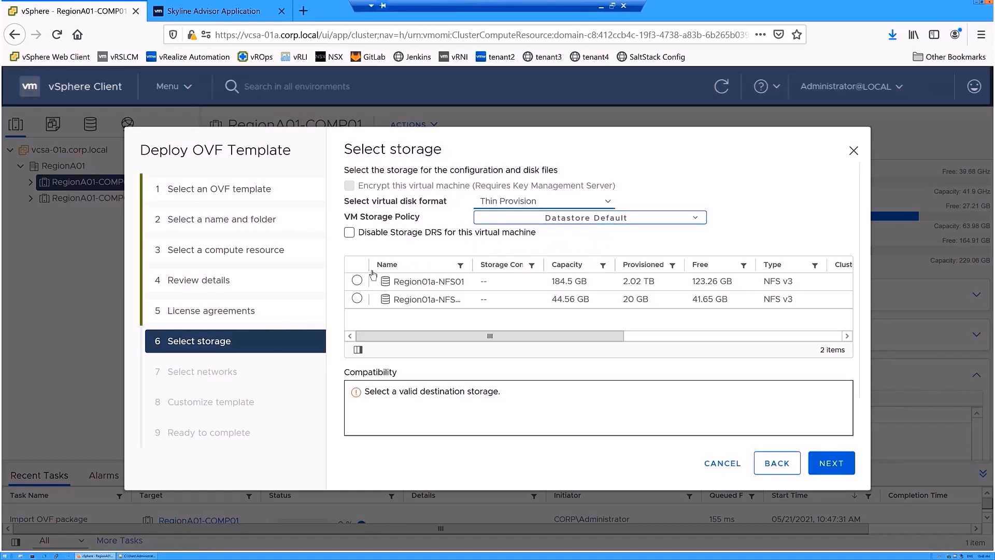
pyautogui.click(357, 281)
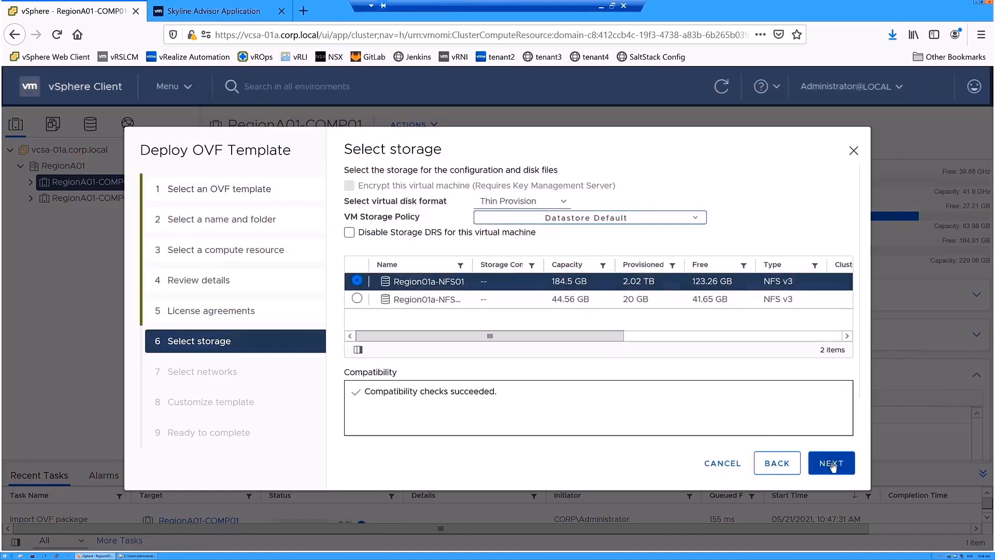
pyautogui.click(832, 466)
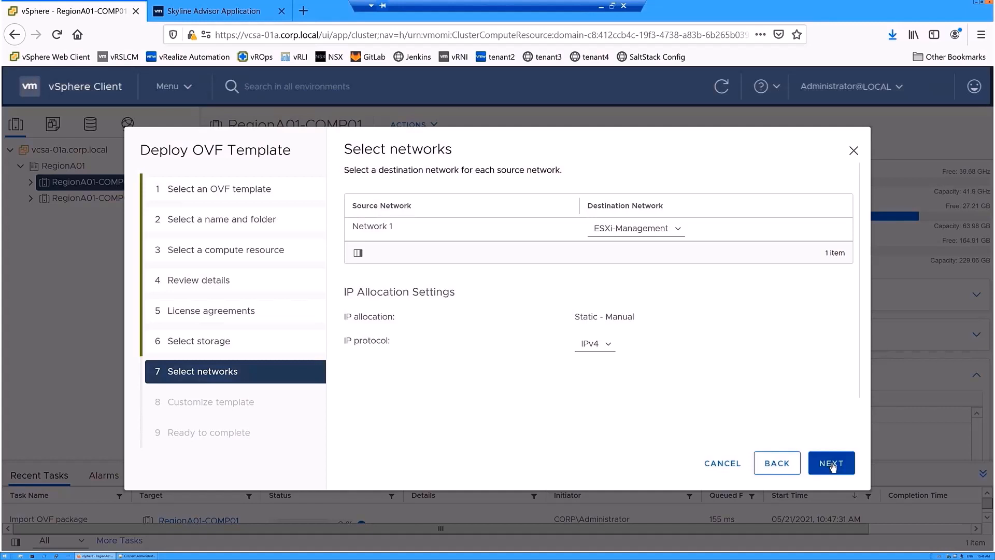
pyautogui.click(610, 346)
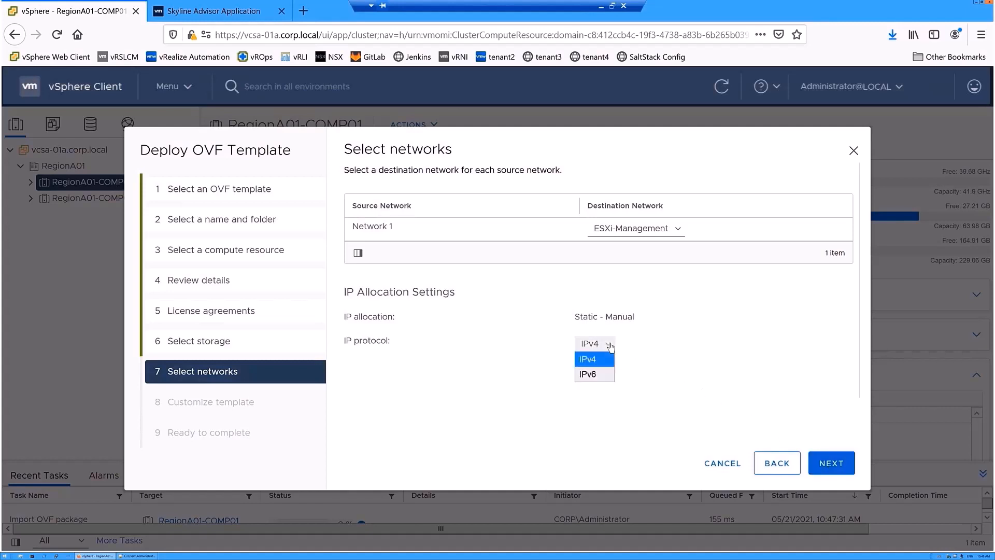
pyautogui.click(611, 346)
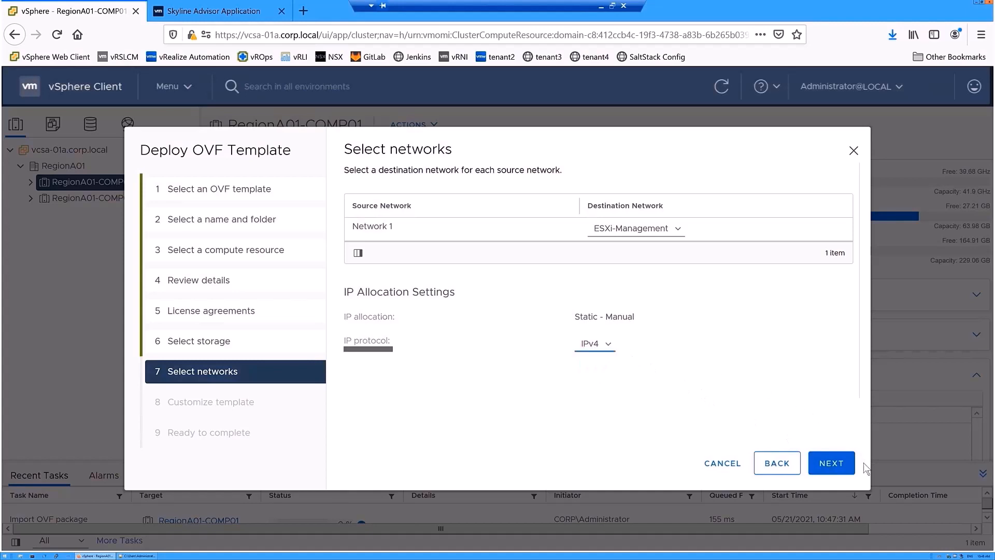
# - Re-enter the root password confirmation and review the gateway, DNS, IP and netmask properties
pyautogui.click(832, 463)
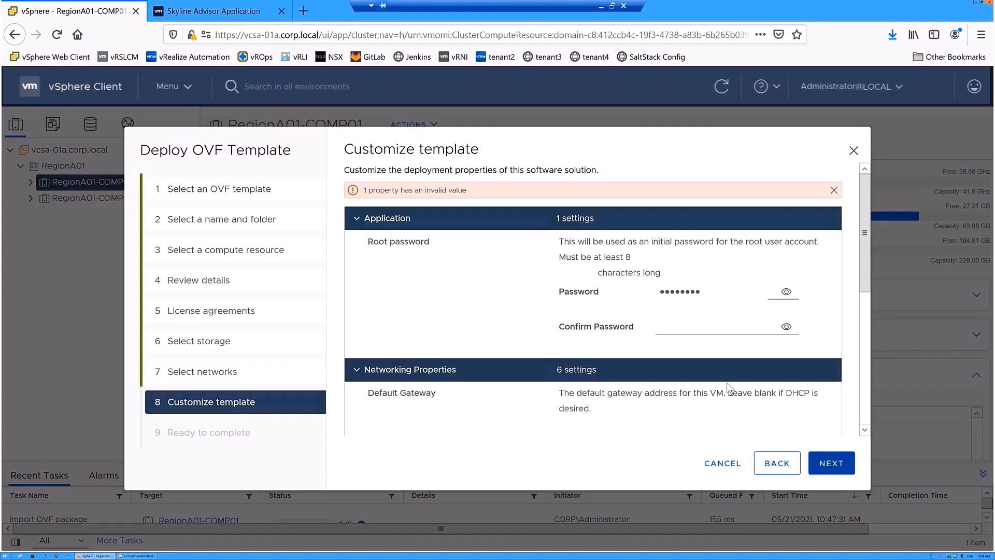
pyautogui.click(673, 327)
pyautogui.write('VM')
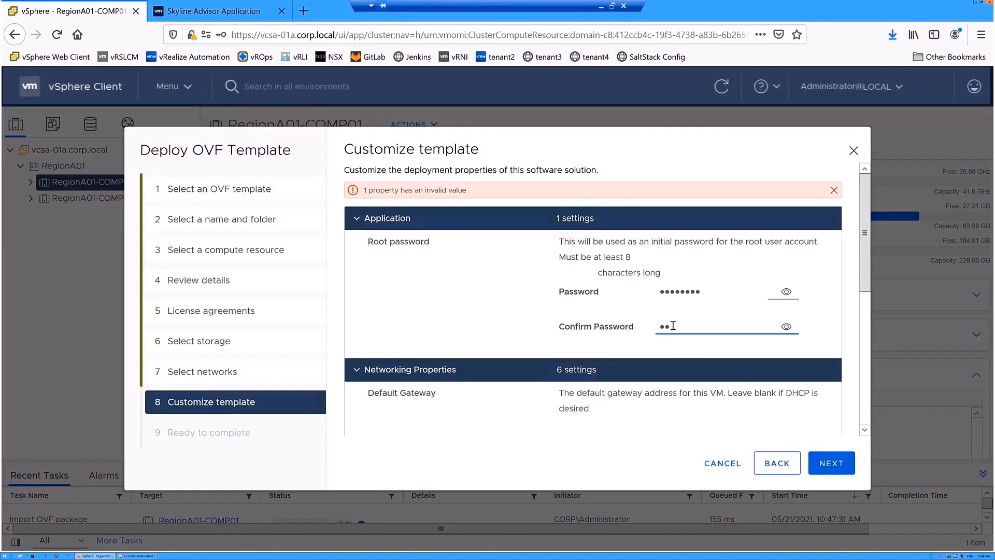
pyautogui.write('ware1!!')
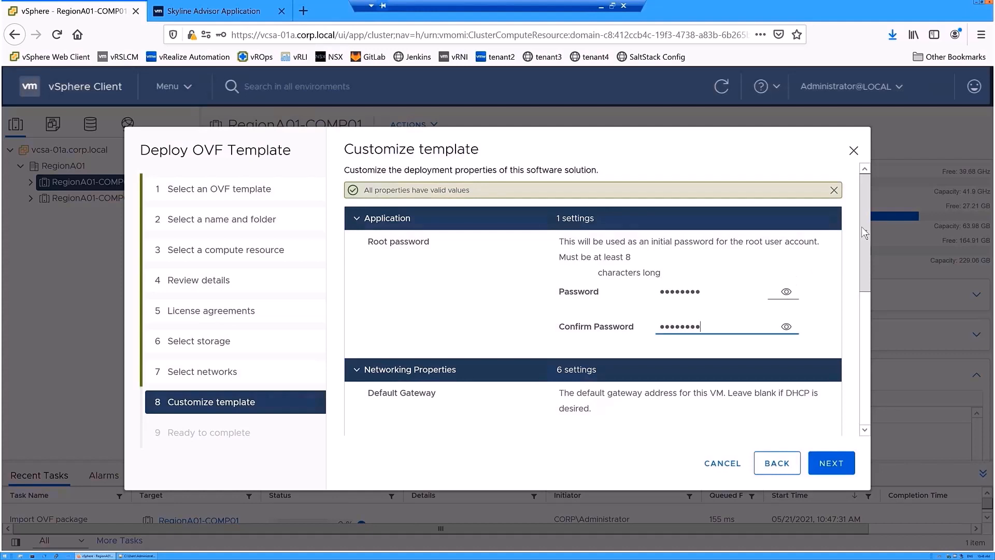
pyautogui.moveTo(864, 225); pyautogui.dragTo(880, 337)
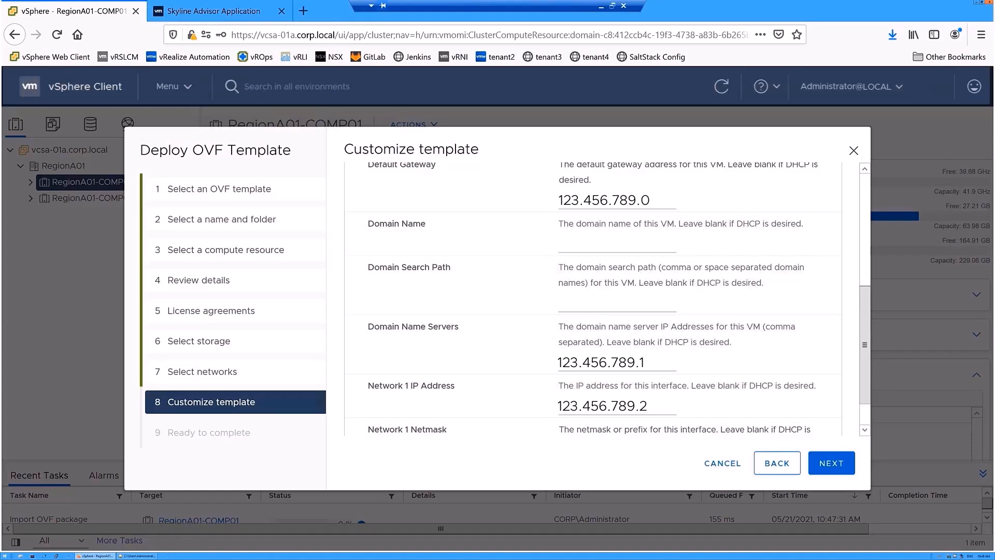
pyautogui.scroll(-2, 593, 299)
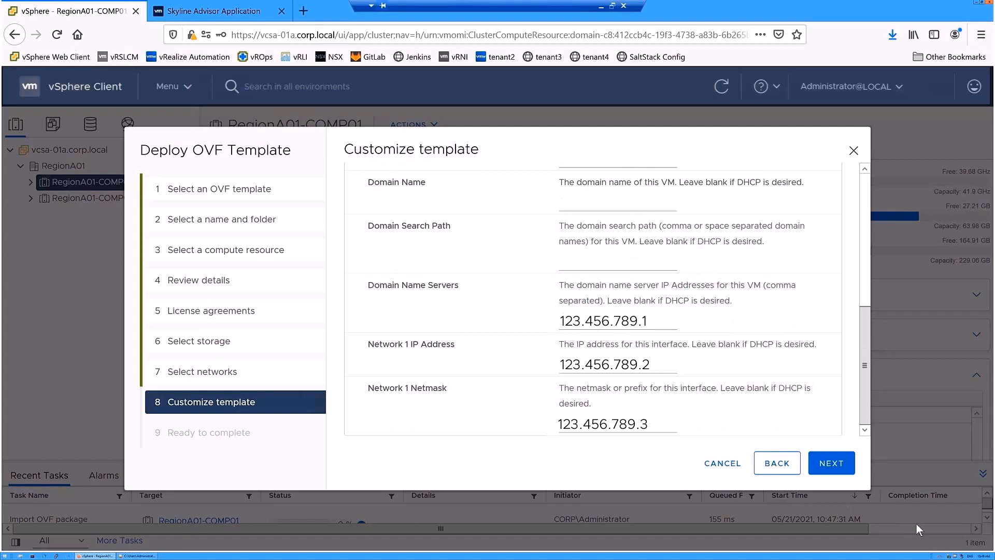
# - Finish the OVF deployment and select the Skyline-Collector-Service VM in the inventory
pyautogui.click(832, 464)
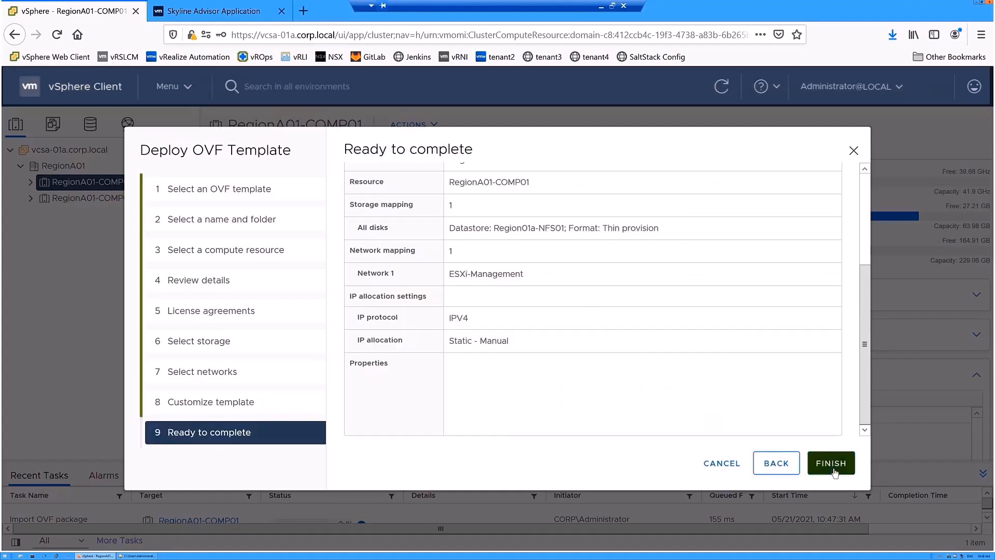
pyautogui.click(832, 463)
pyautogui.click(151, 295)
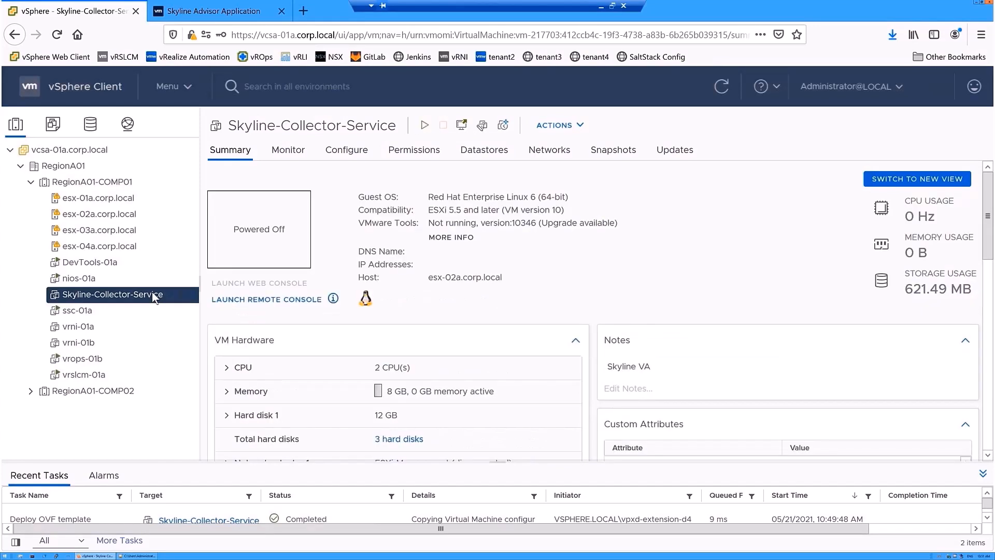
# - Power on the Skyline-Collector-Service VM
pyautogui.click(425, 126)
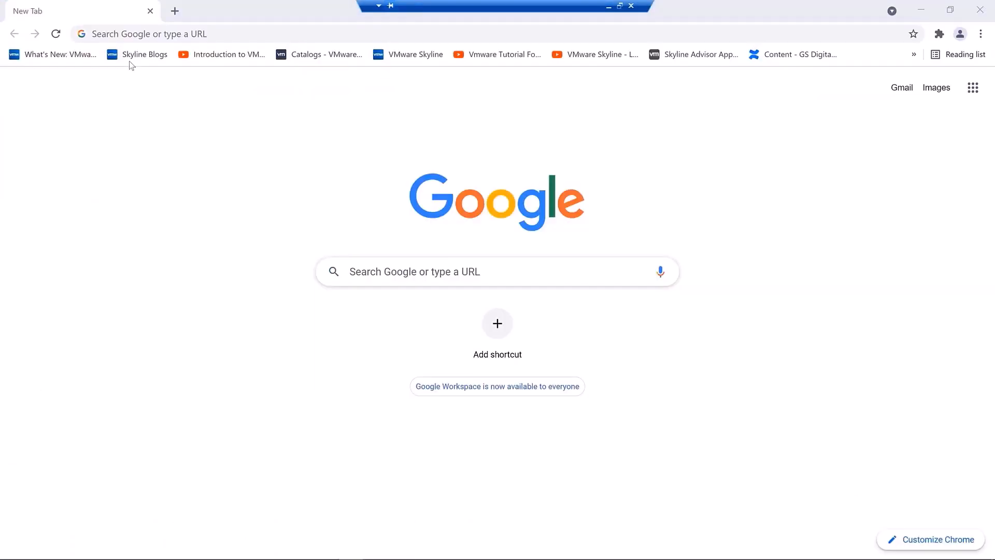
# - Browse to 123.456.789.2, accept the certificate warning, and enter the default admin username
pyautogui.click(127, 34)
pyautogui.write('123.456.789.2')
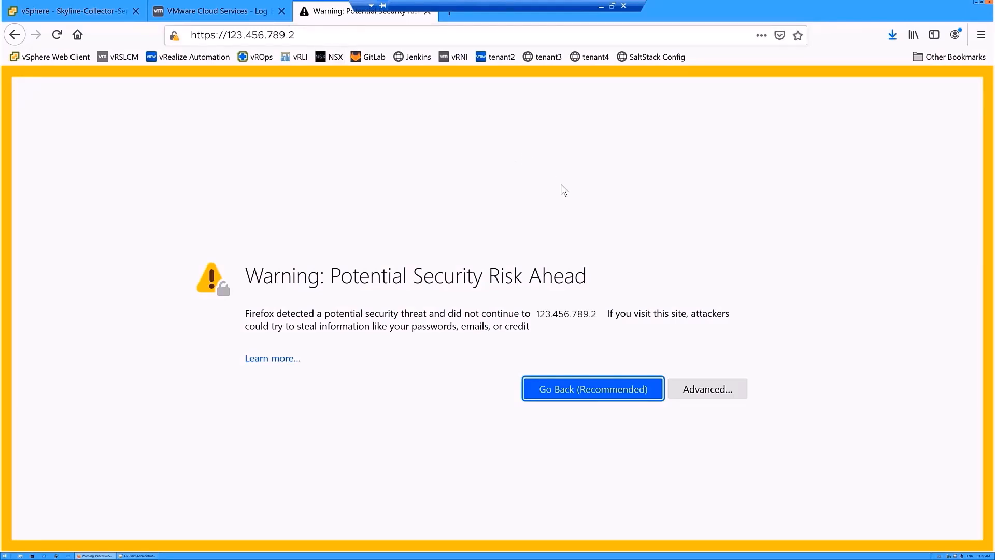
pyautogui.click(705, 389)
pyautogui.click(674, 496)
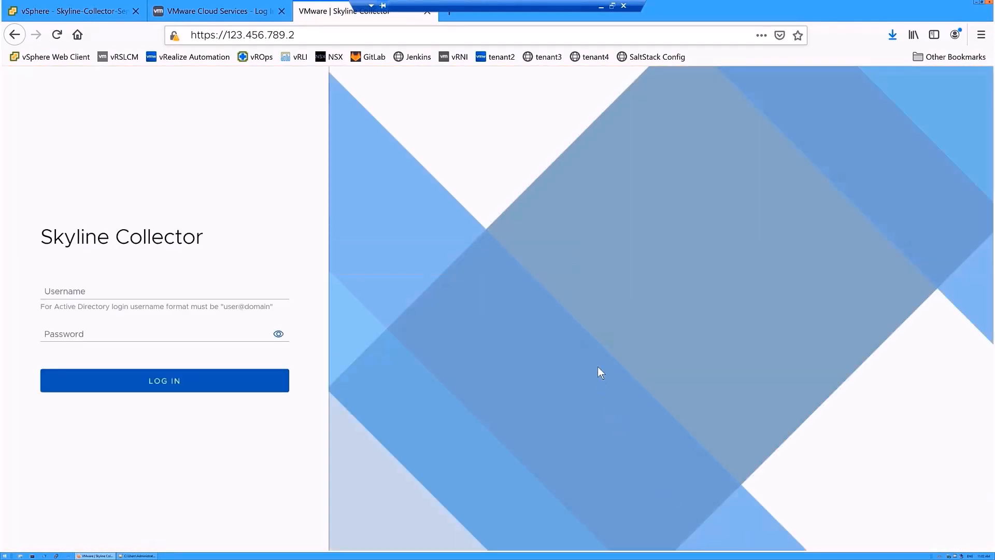
pyautogui.click(101, 292)
pyautogui.write('root')
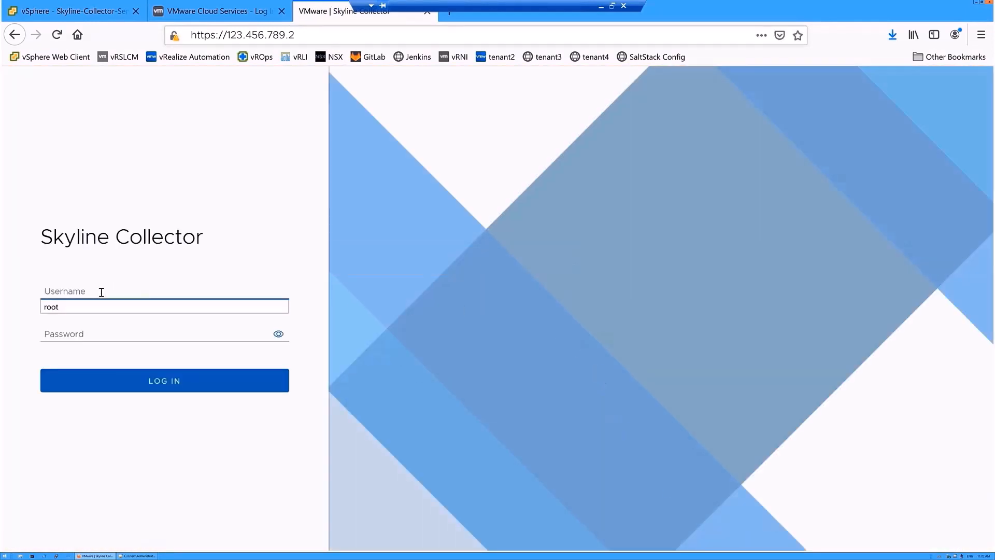
pyautogui.write('admin')
pyautogui.press('Tab')
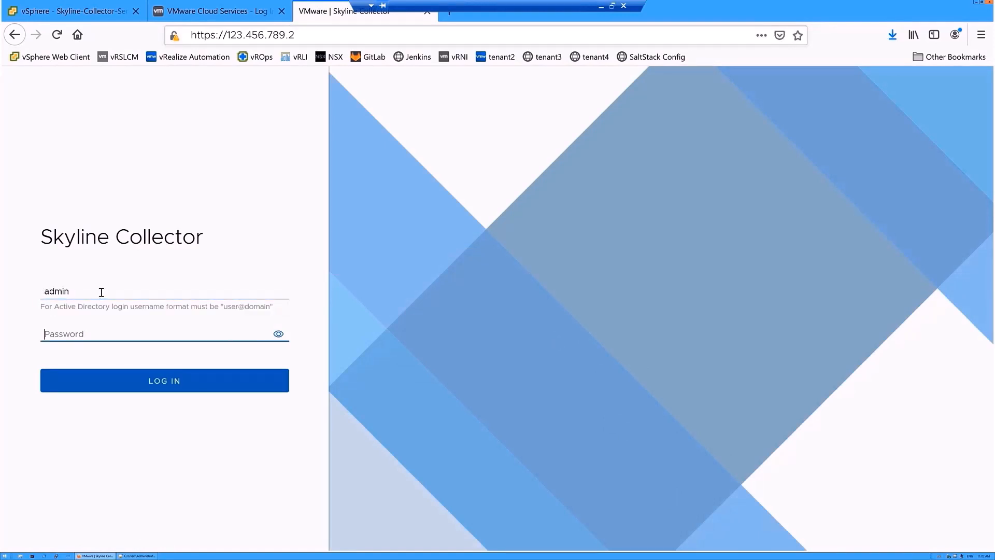
# - Log in to Skyline Collector with the default admin password
pyautogui.write('default')
pyautogui.press('Return')
pyautogui.click(218, 133)
# - Change the first-login password by entering the old password and a new admin password
pyautogui.write('default')
pyautogui.press('Tab')
pyautogui.write('VMwa')
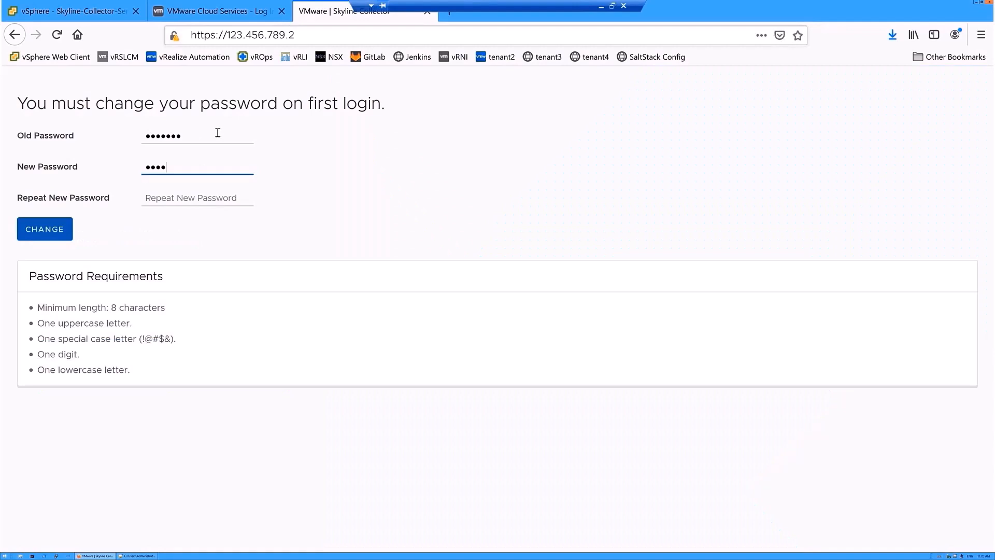
pyautogui.write('re1!')
pyautogui.click(216, 196)
pyautogui.write('VMware1!')
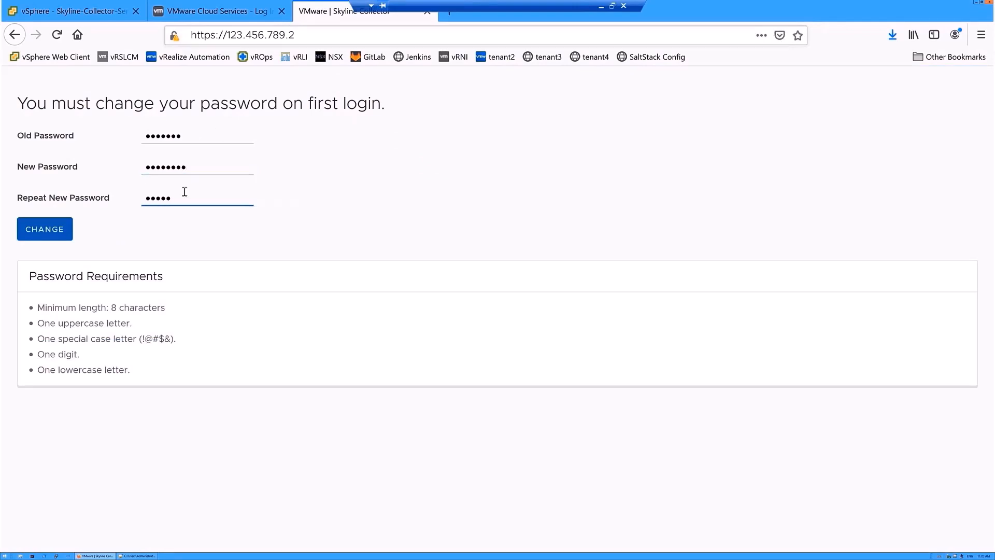
pyautogui.press('Return')
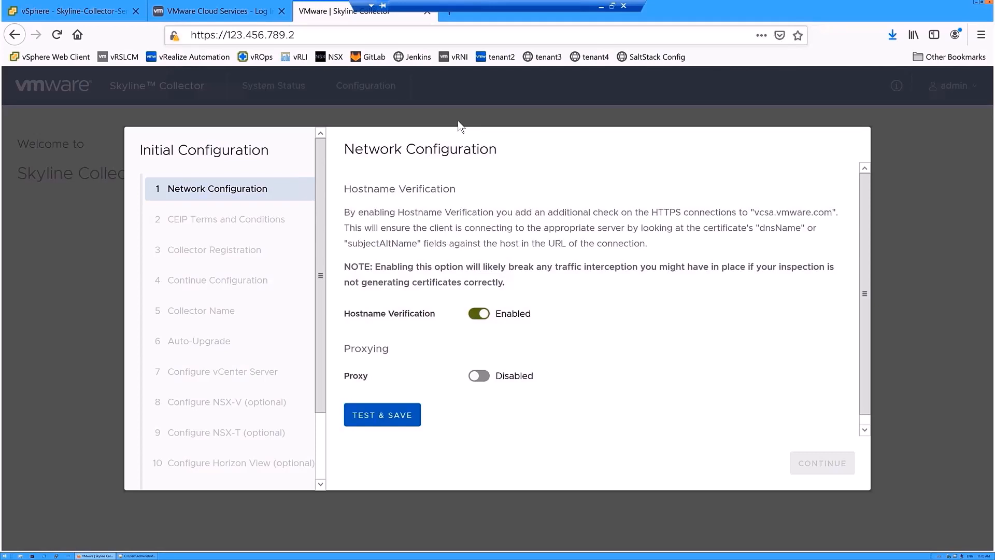
# - Test and save the network configuration, then check the success message
pyautogui.click(377, 414)
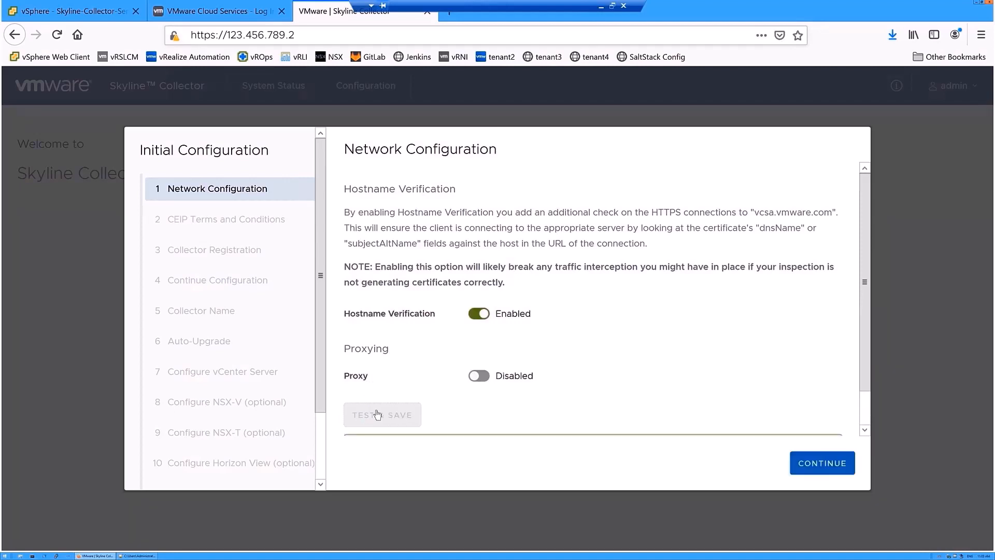
pyautogui.scroll(-1, 861, 344)
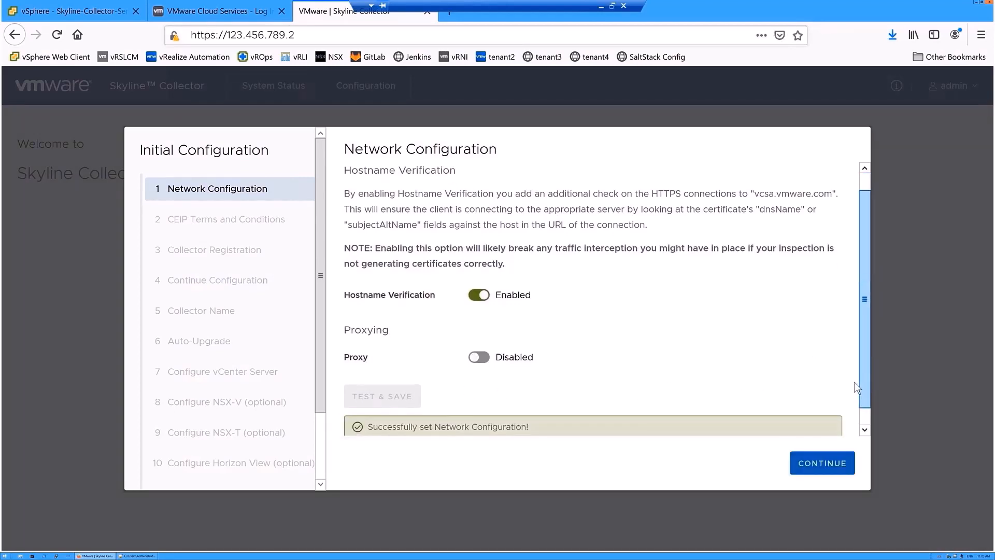
pyautogui.scroll(-1, 856, 388)
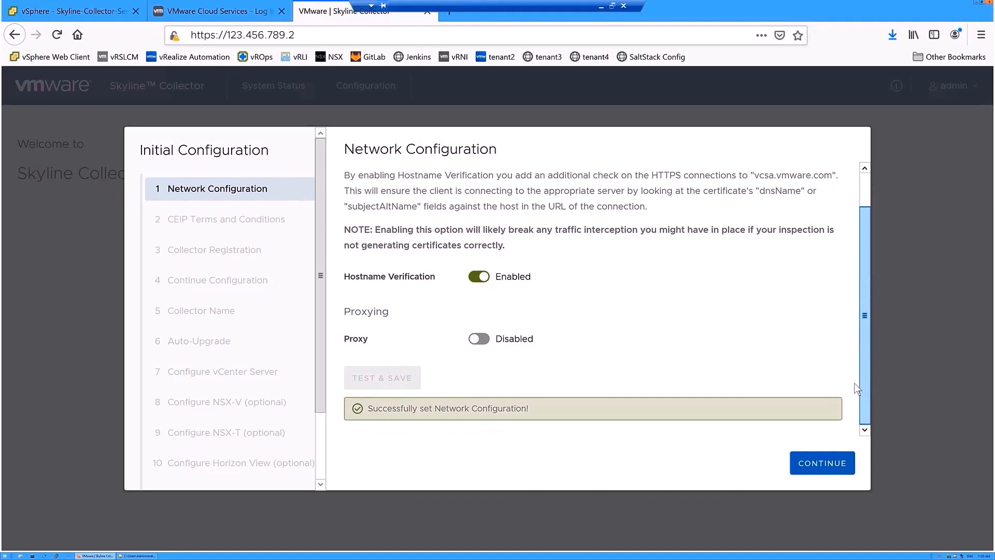
# - Continue past the CEIP terms to Collector Registration and minimize the browser
pyautogui.click(823, 463)
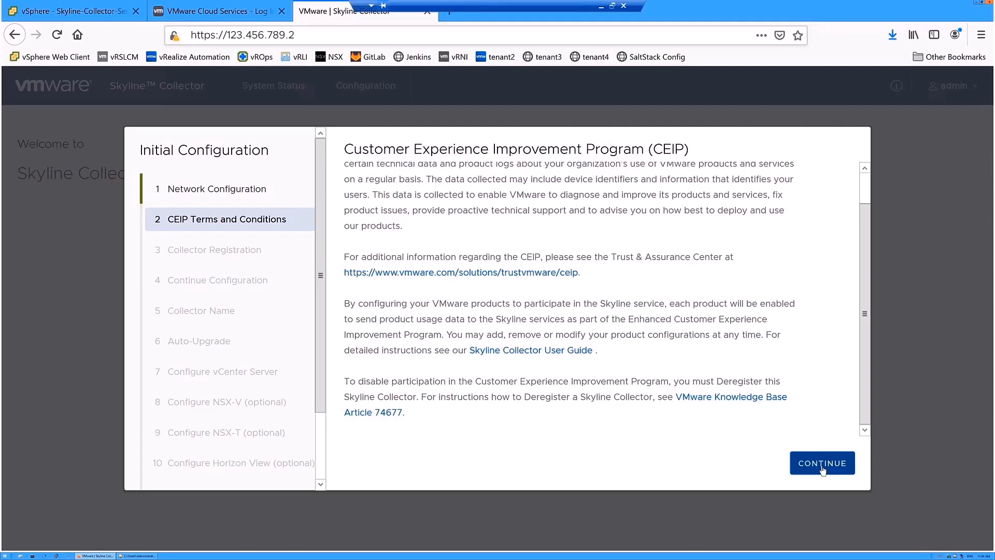
pyautogui.click(823, 463)
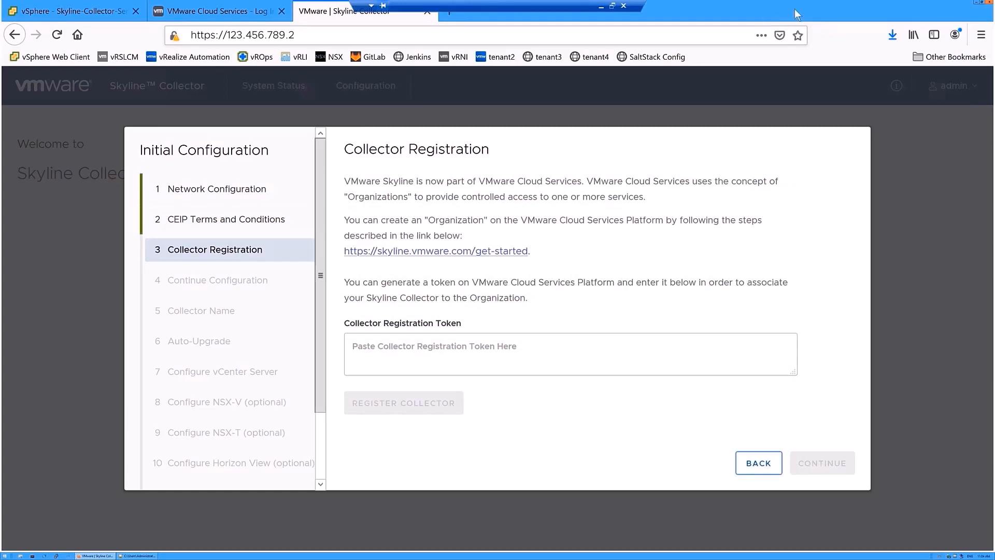
pyautogui.click(978, 6)
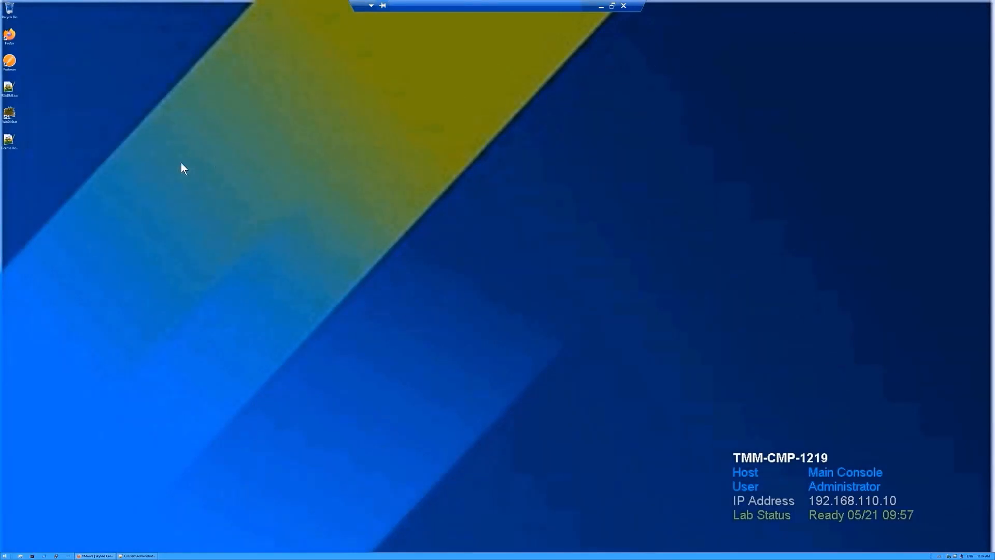
# - Copy the token from line 1 of License-Key-Collector.txt and paste it into the registration field
pyautogui.doubleClick(11, 143)
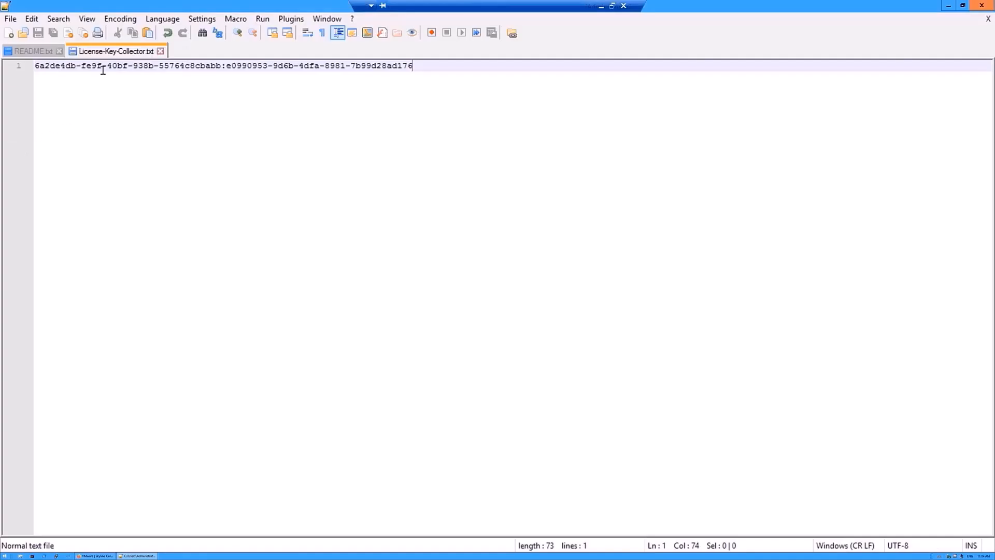
pyautogui.moveTo(415, 65); pyautogui.dragTo(34, 66)
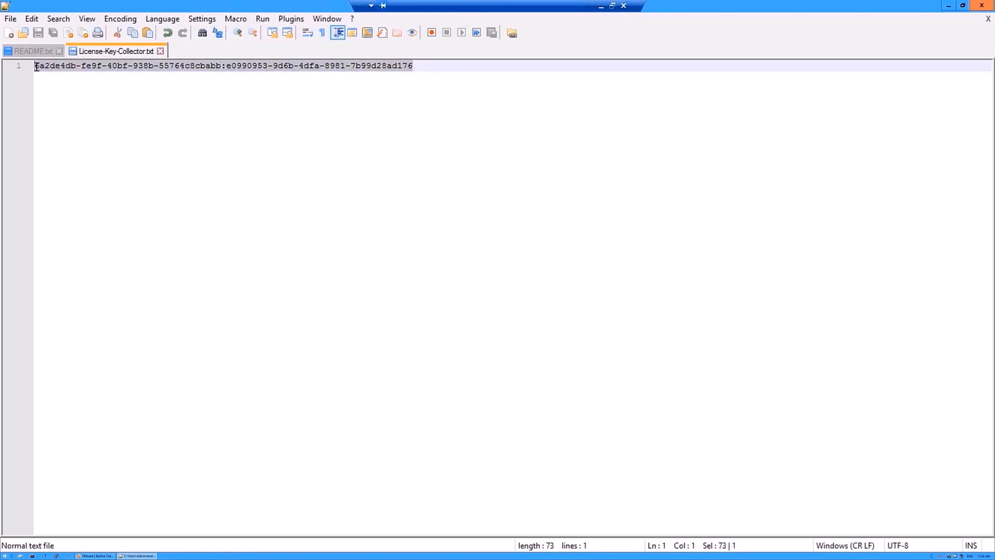
pyautogui.rightClick(41, 64)
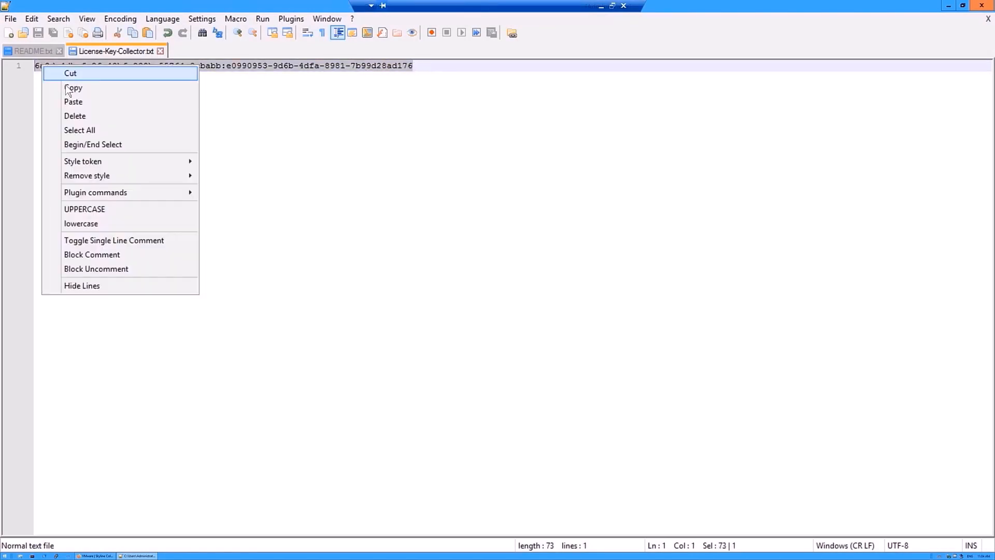
pyautogui.click(65, 85)
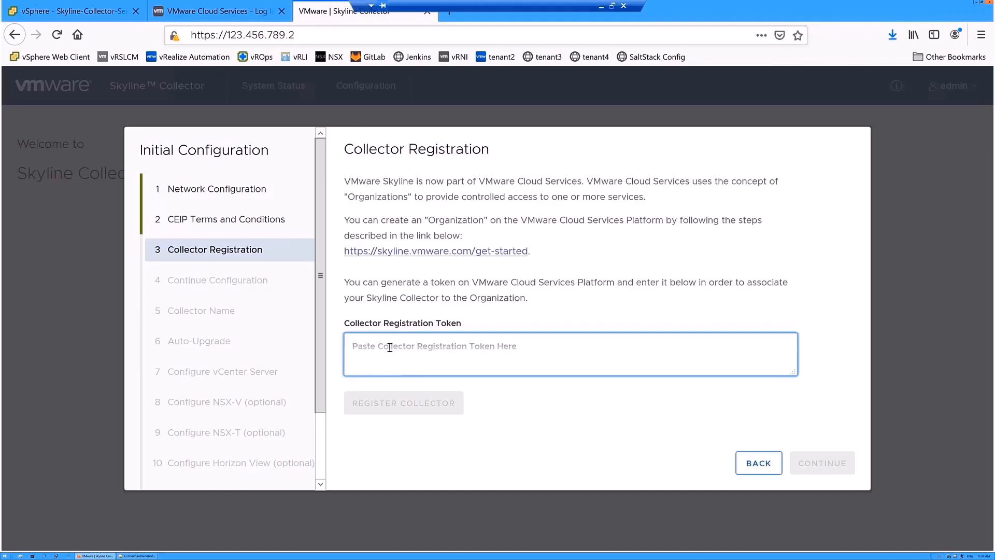
pyautogui.hotkey('ctrl', 'v')
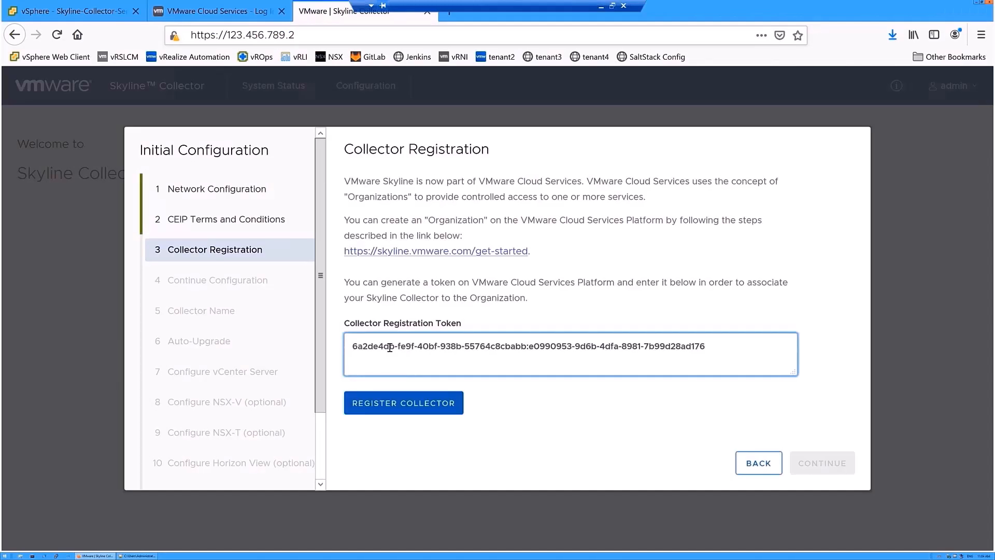
# - Register the collector with the pasted token and continue past registration
pyautogui.click(409, 415)
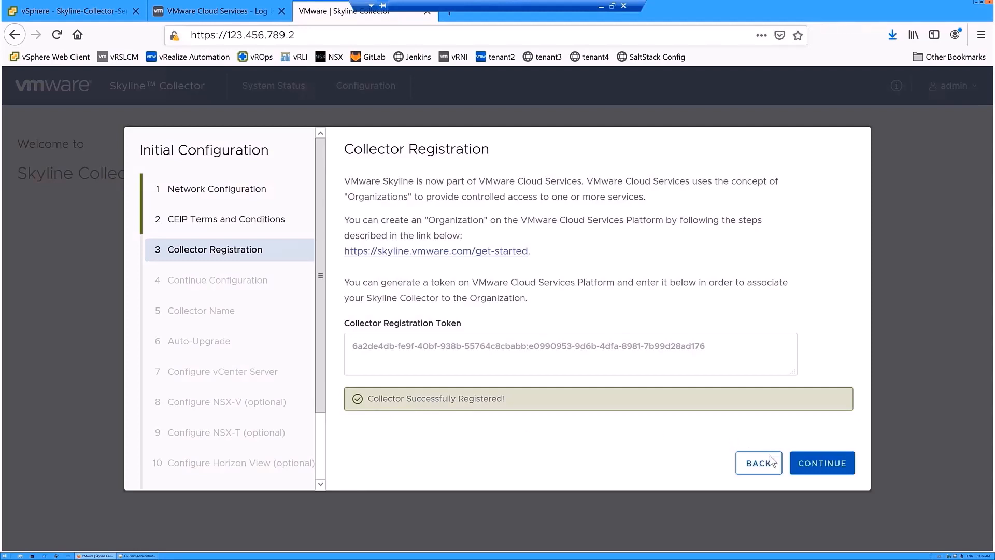
pyautogui.click(821, 475)
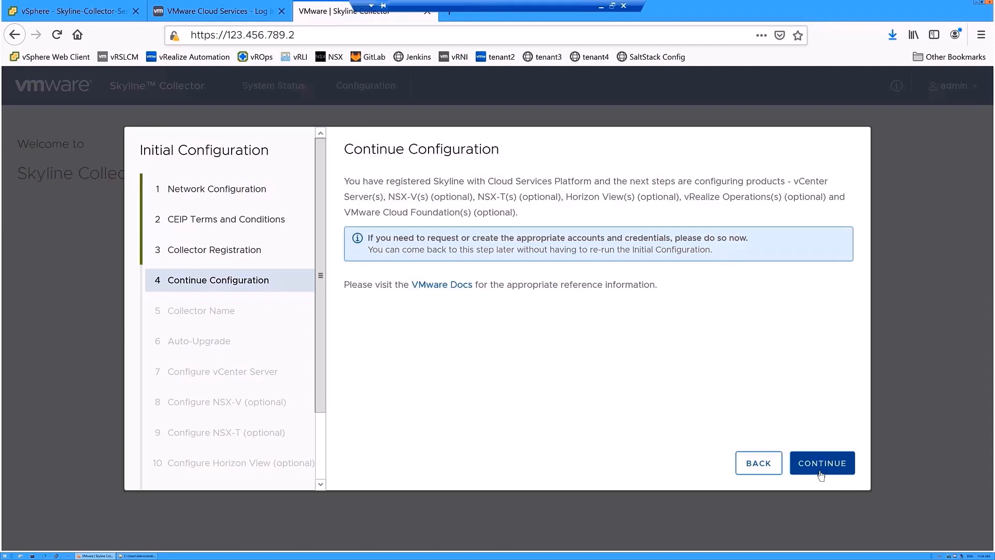
# - Continue to the Collector Name step and set the friendly name to KL-Collector
pyautogui.click(821, 474)
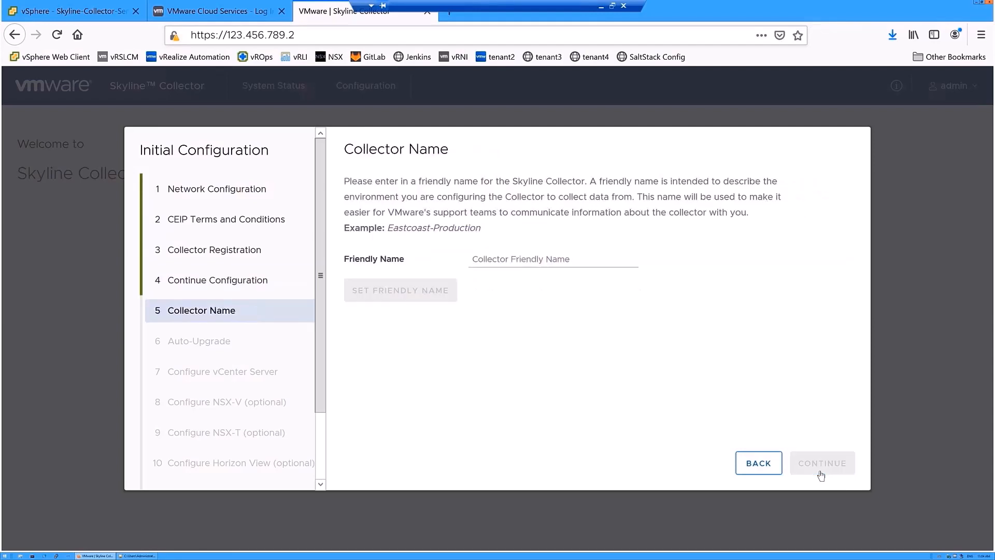
pyautogui.click(532, 260)
pyautogui.write('KL')
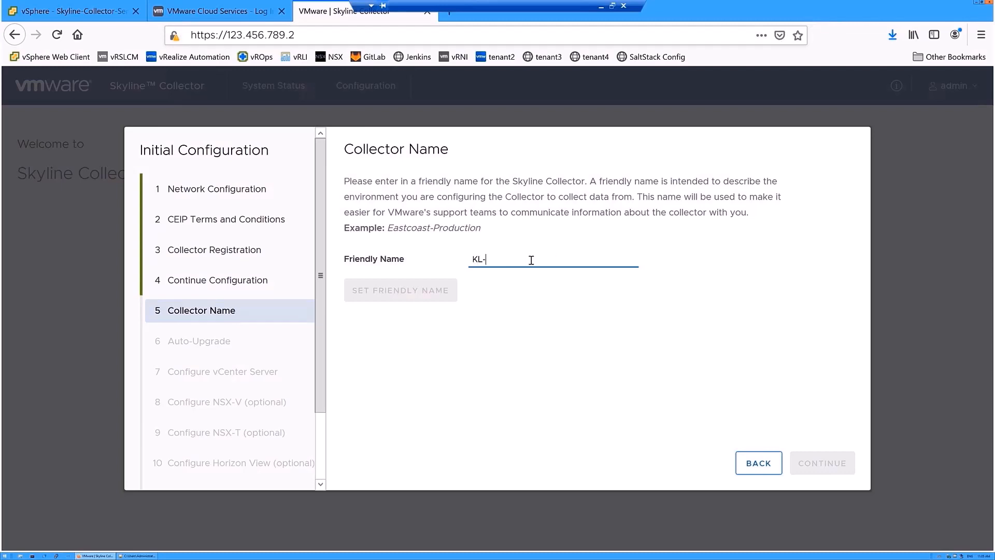
pyautogui.write('-Collector')
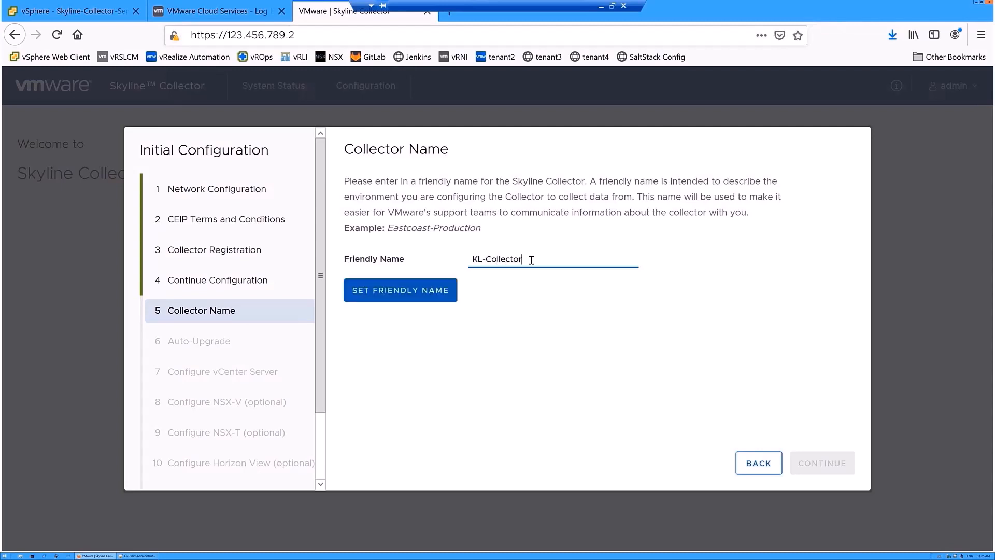
pyautogui.click(429, 296)
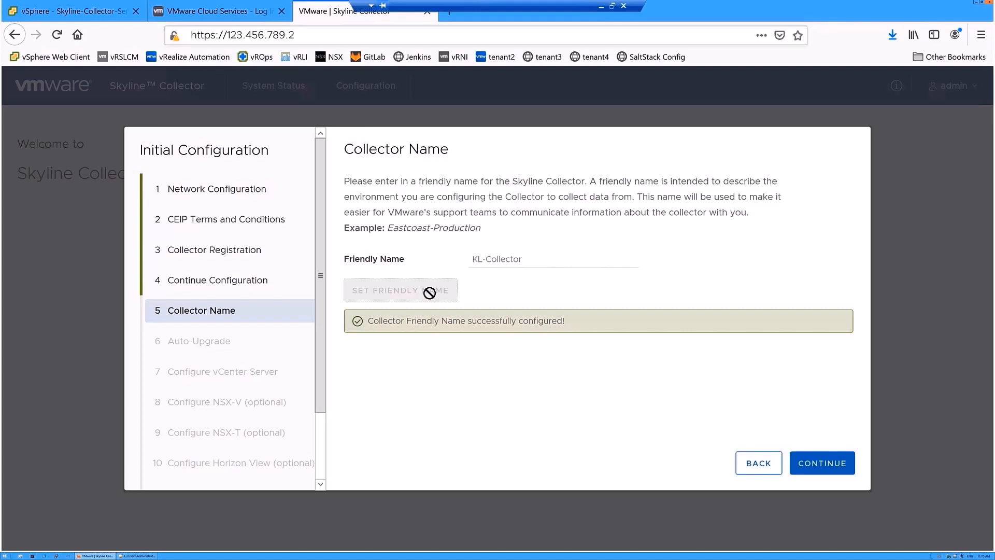
# - Enable collector auto-upgrade for every day at 12 AM and advance to the vCenter Server settings
pyautogui.click(814, 472)
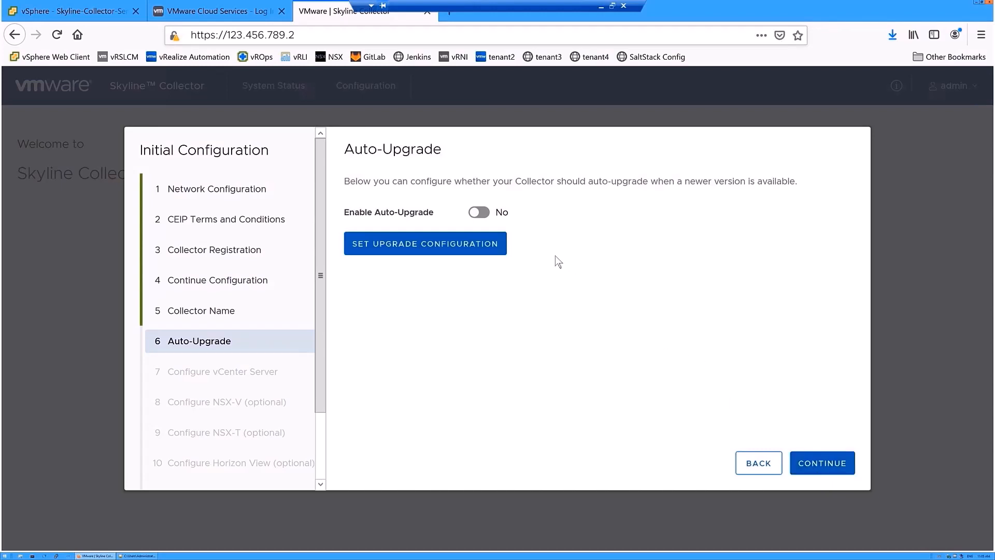
pyautogui.click(479, 213)
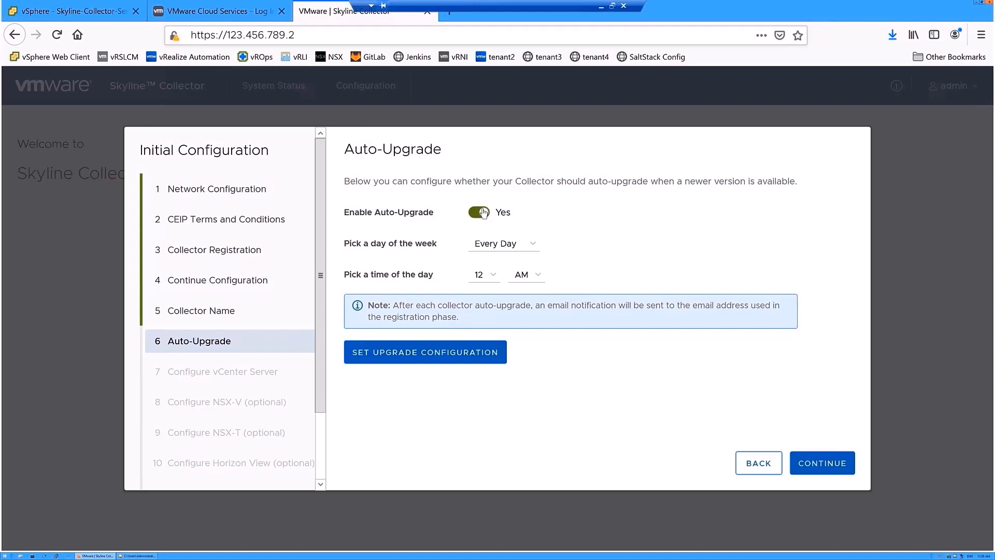
pyautogui.click(828, 464)
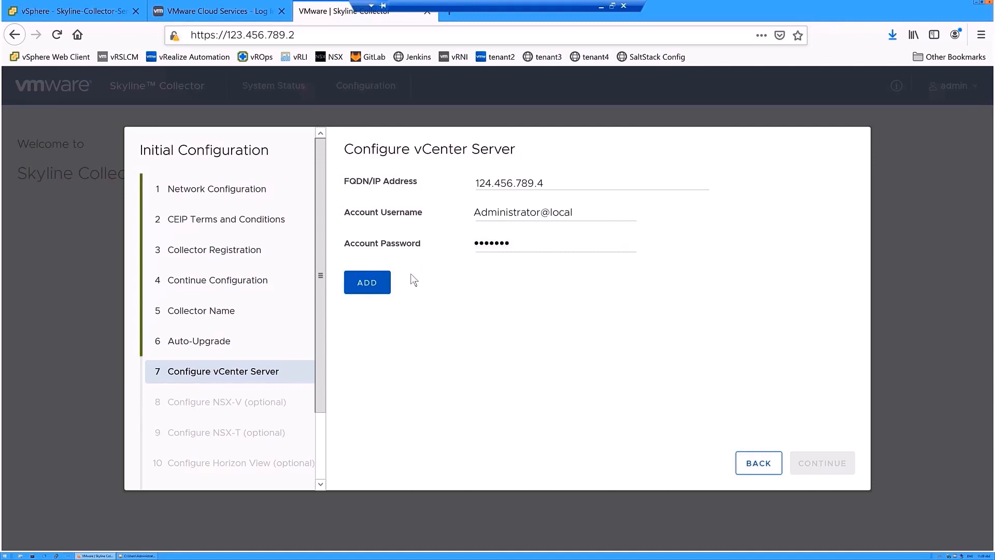
# - Add vCenter Server 124.456.789.4, accept its certificate warning, and continue once connected
pyautogui.click(377, 285)
pyautogui.click(390, 346)
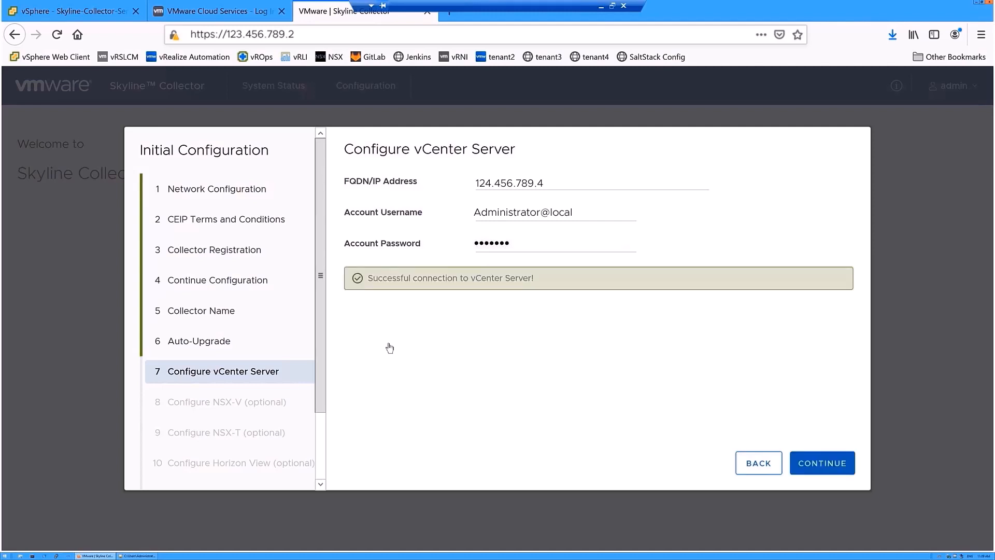
pyautogui.click(842, 472)
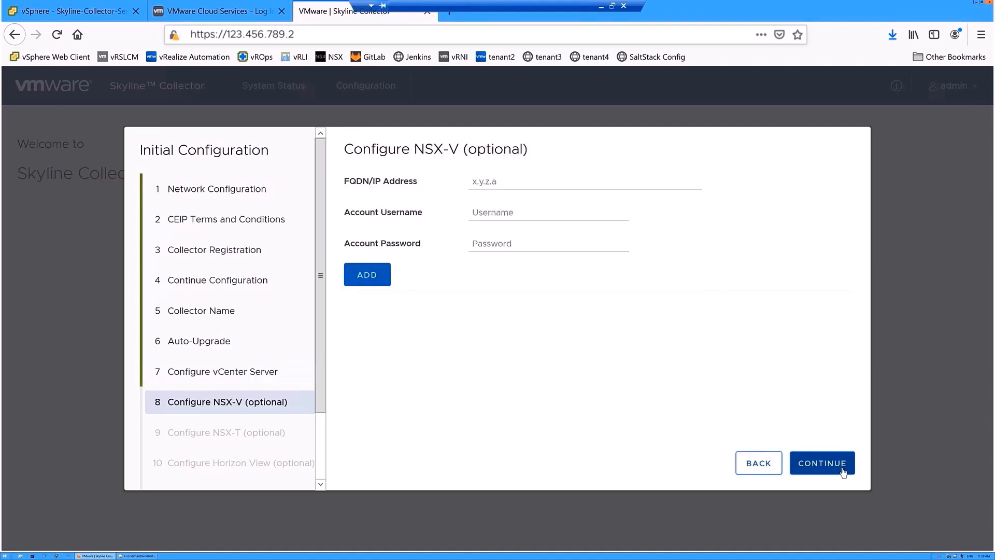
# - Leave NSX-V and NSX-T unconfigured, continuing past both pages without adding anything
pyautogui.click(842, 472)
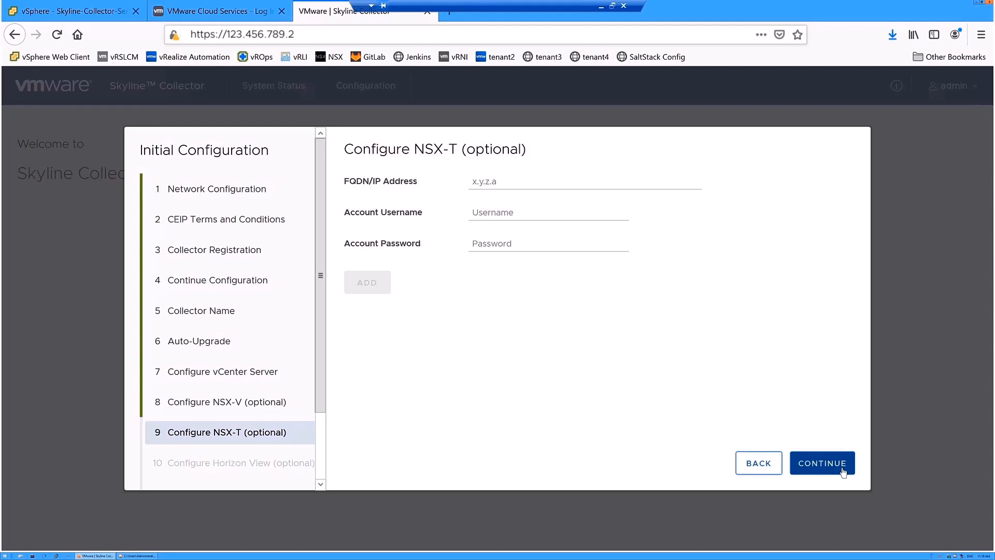
pyautogui.click(844, 472)
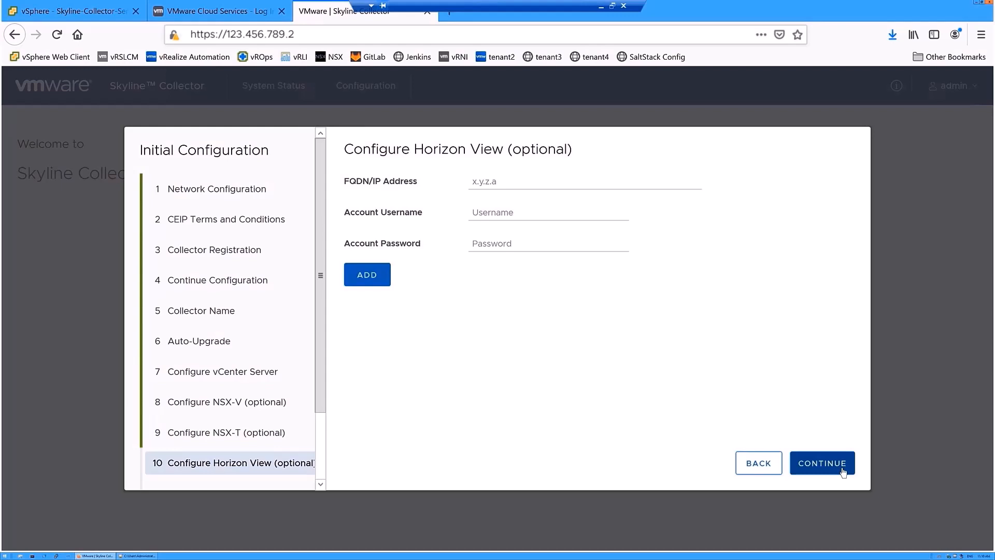
# - Continue past Configure Horizon View without adding any Horizon server
pyautogui.click(843, 471)
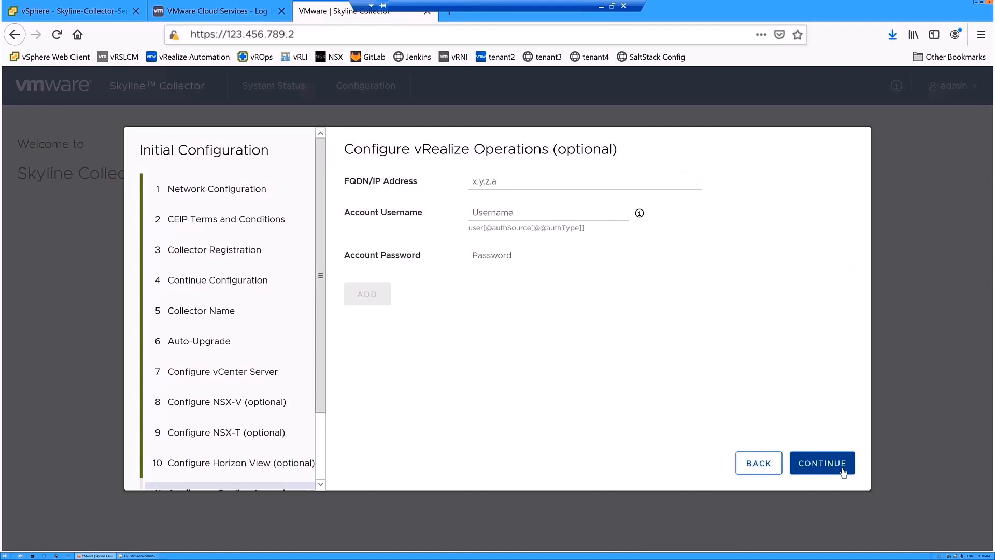
# - Skip the vRealize Operations and Cloud Foundation steps and finish the collector's initial configuration
pyautogui.click(844, 471)
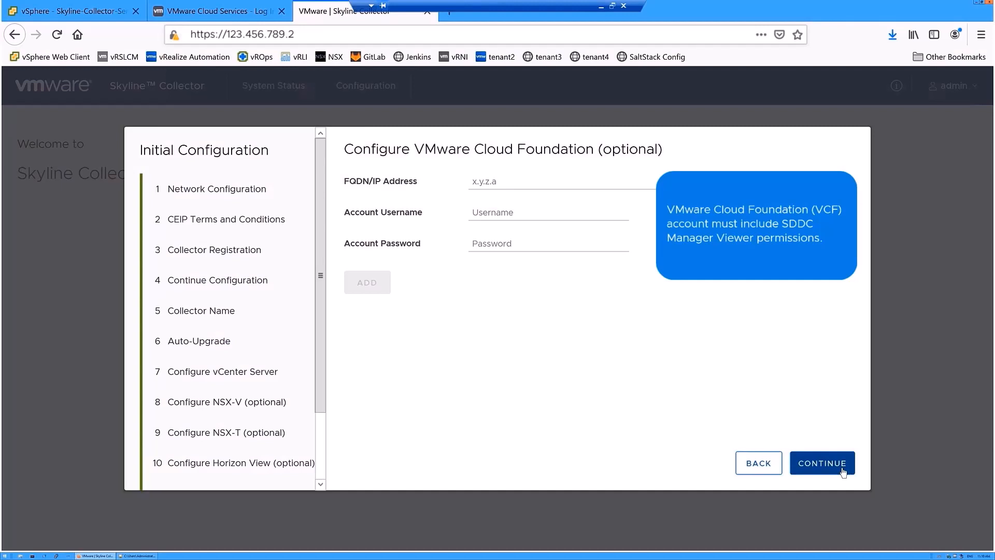
pyautogui.click(844, 472)
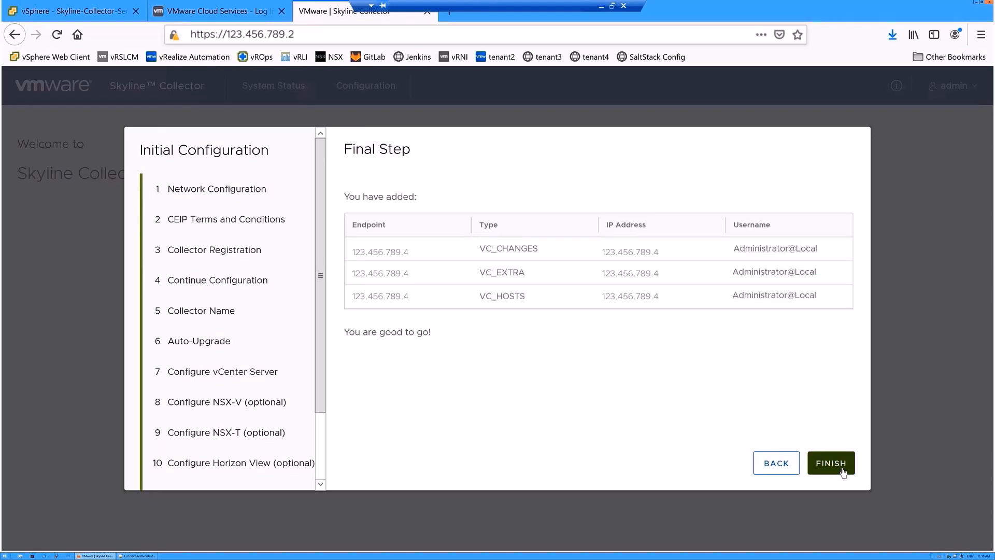
pyautogui.click(844, 471)
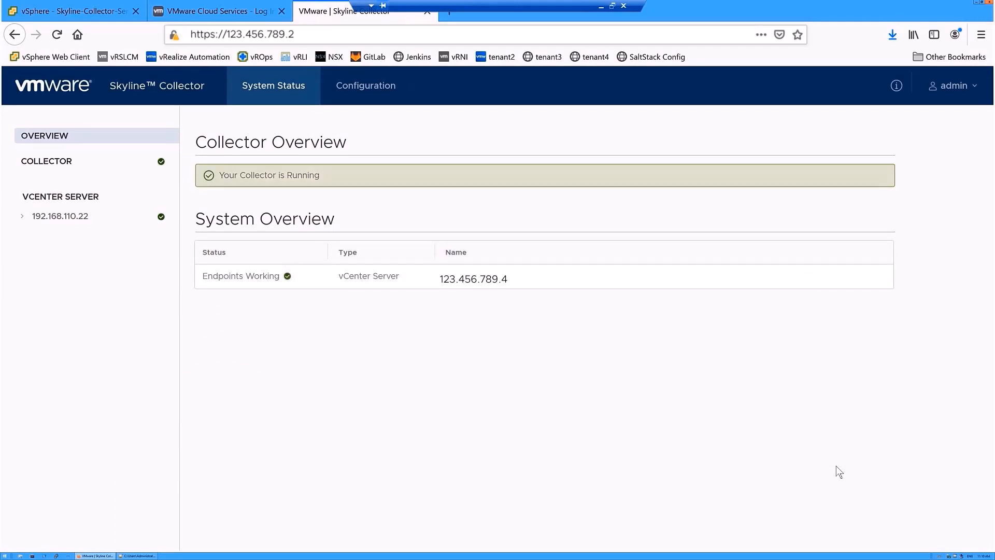
# - Sign back into Cloud Services with the saved account and change the organization to Advisor-Pro-Automation
pyautogui.click(215, 11)
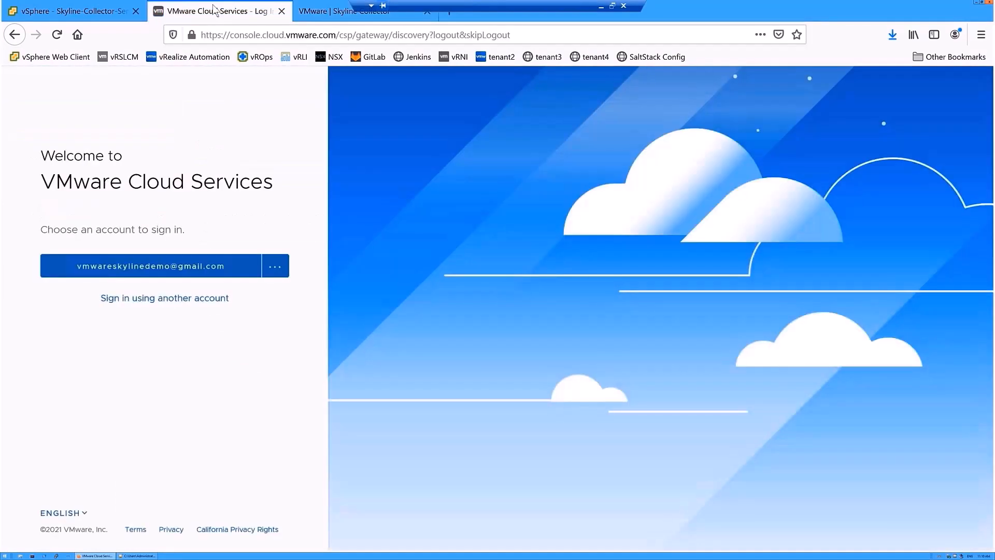
pyautogui.click(152, 272)
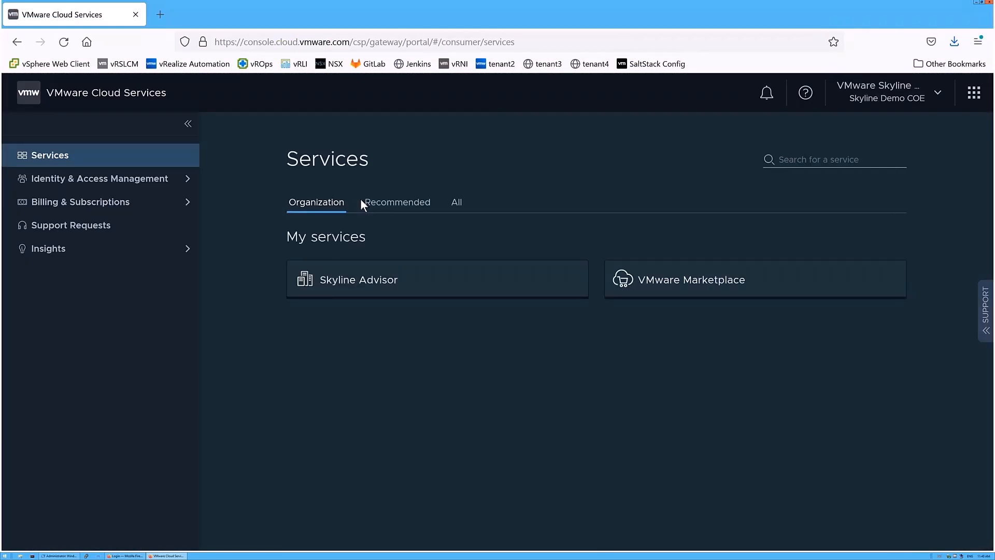
pyautogui.click(940, 95)
pyautogui.click(959, 178)
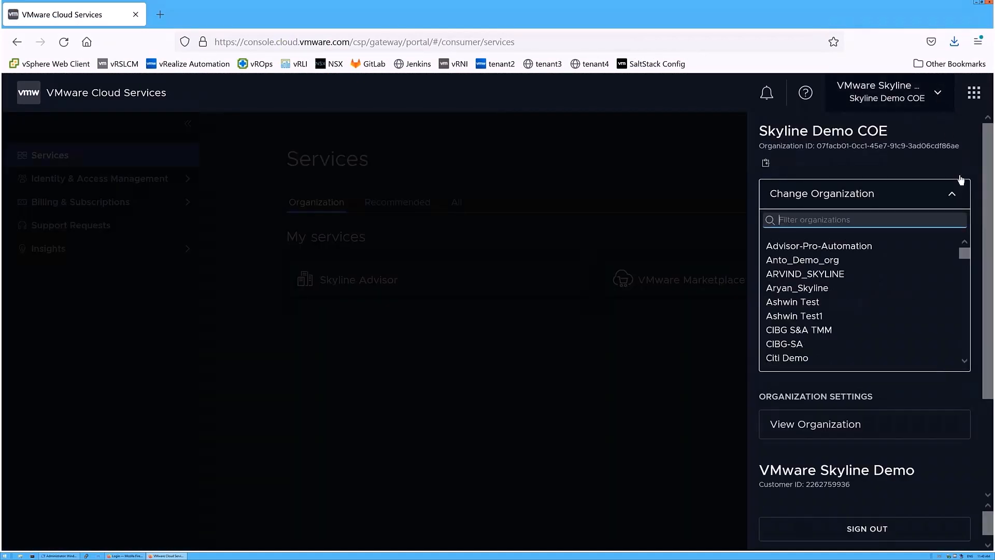
pyautogui.click(862, 249)
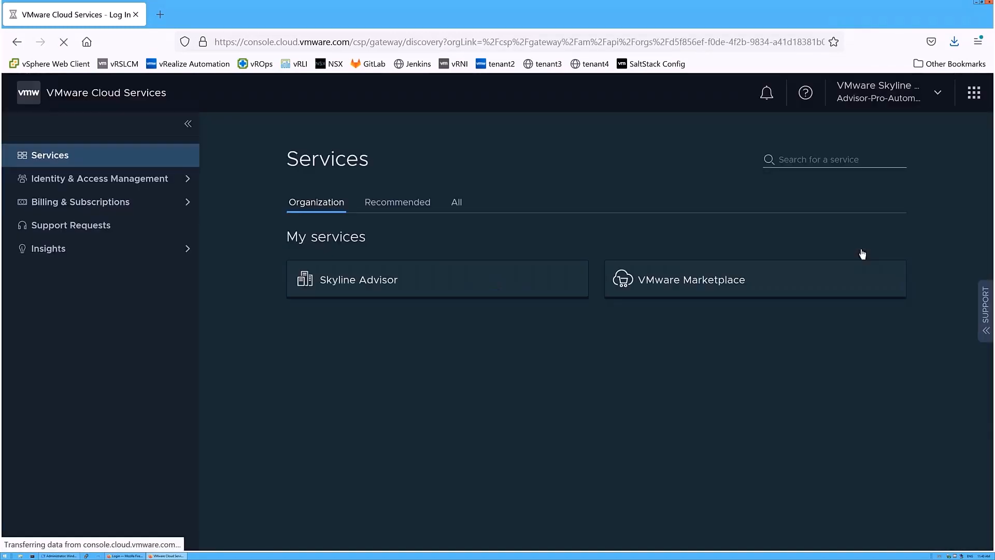